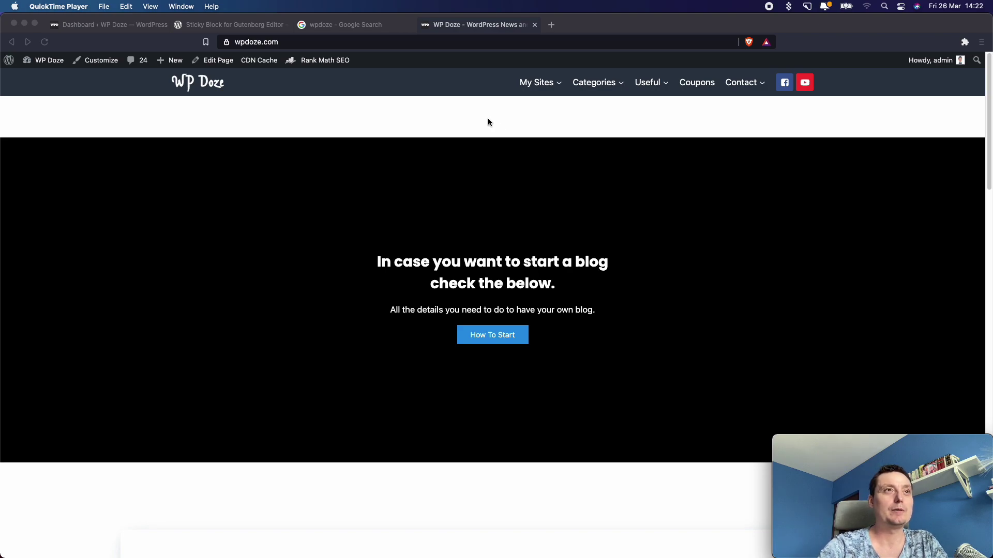
# Review the WordPress.org plugin page for Sticky Block for Gutenberg Editor, including its summary and features.
pyautogui.click(239, 27)
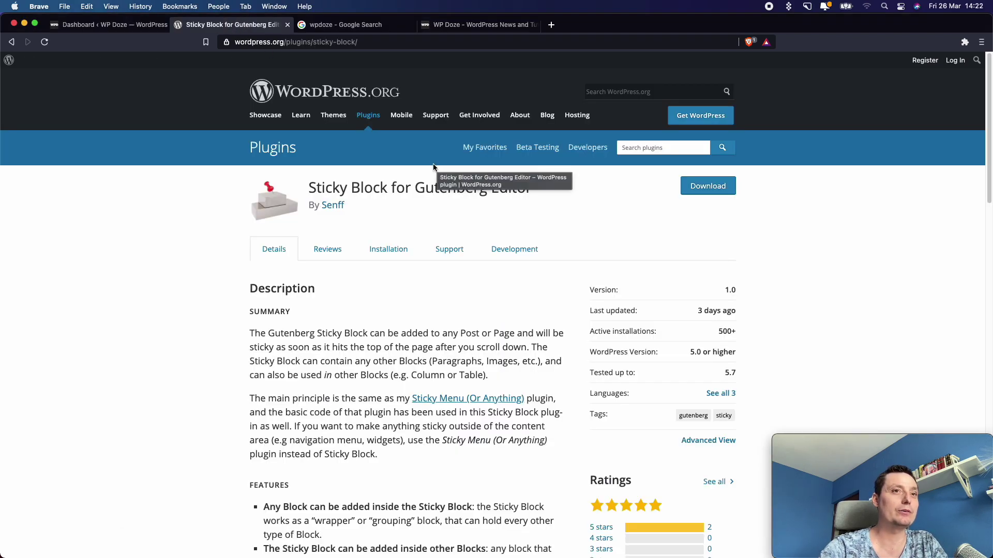
pyautogui.scroll(-1, 439, 246)
pyautogui.scroll(-1, 586, 261)
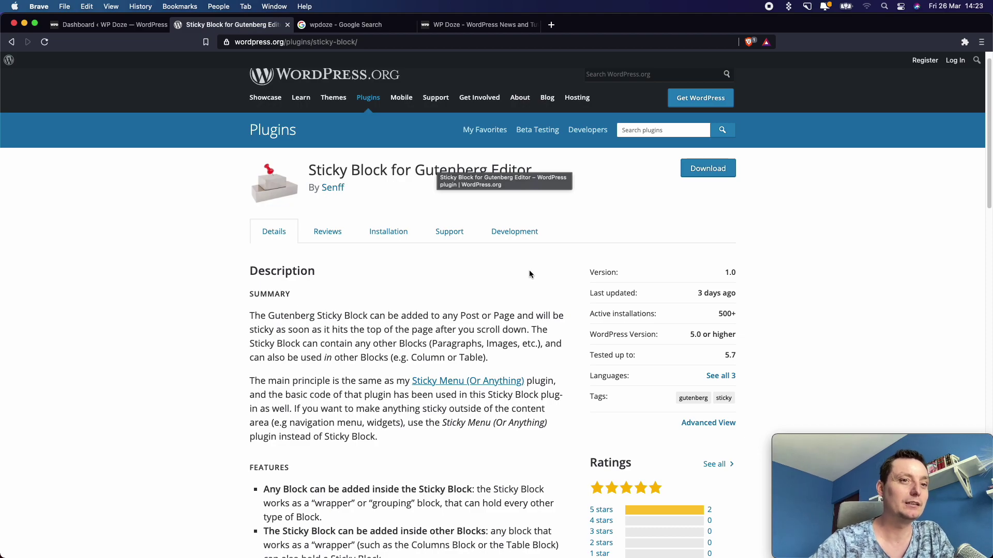
pyautogui.scroll(-2, 530, 273)
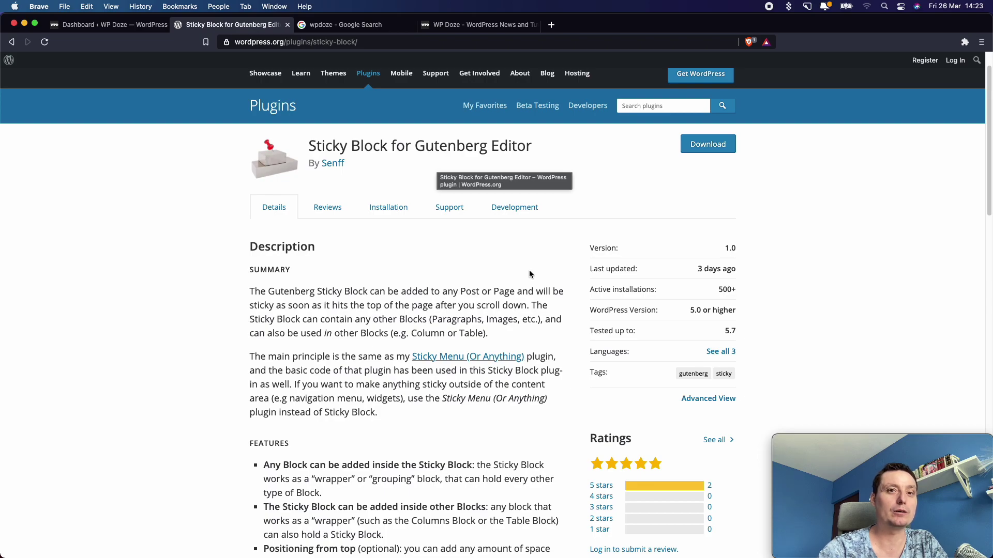
pyautogui.scroll(-1, 529, 274)
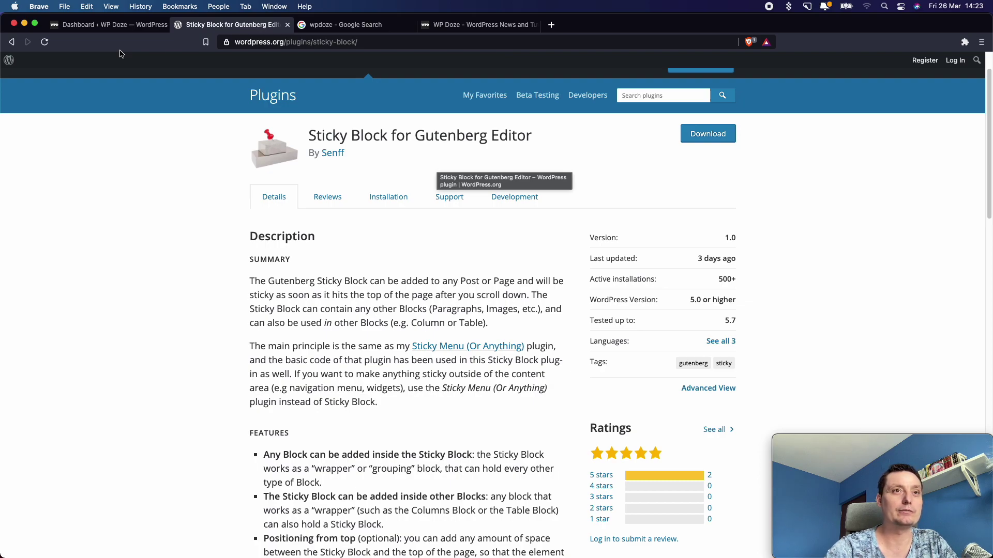
# From the WP Doze dashboard, search new plugins for "sticky block" and install and activate Sticky Block for Gutenberg Editor.
pyautogui.click(100, 25)
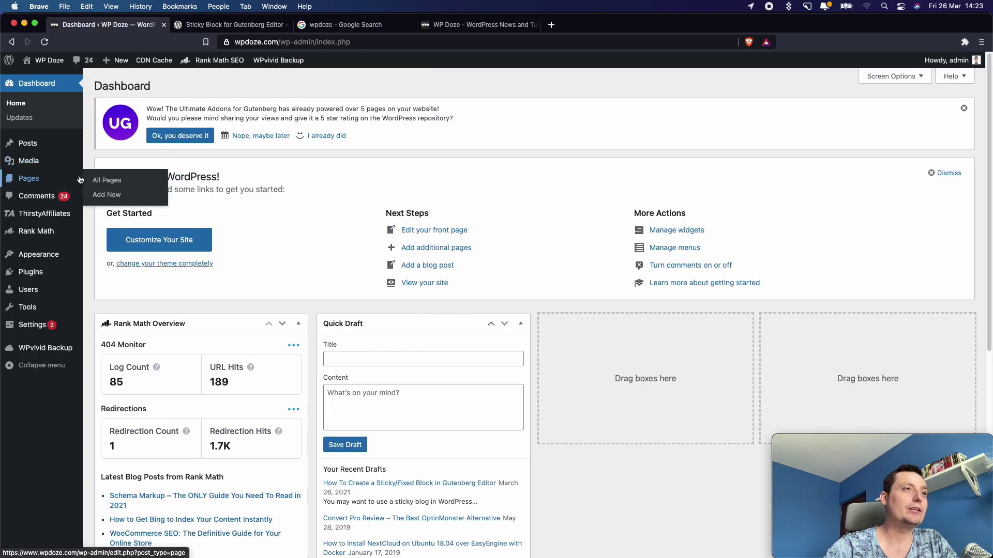
pyautogui.moveTo(46, 281)
pyautogui.click(116, 290)
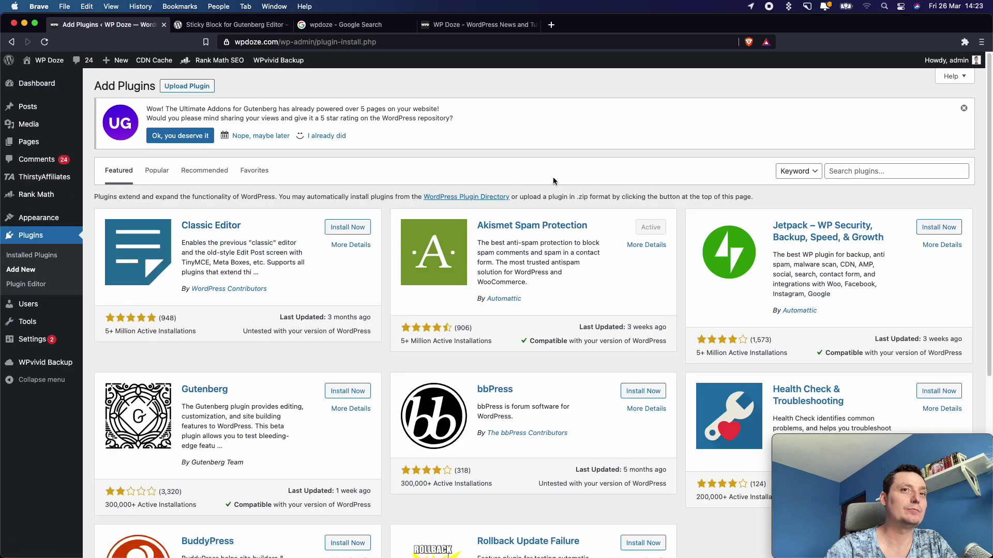
pyautogui.click(867, 173)
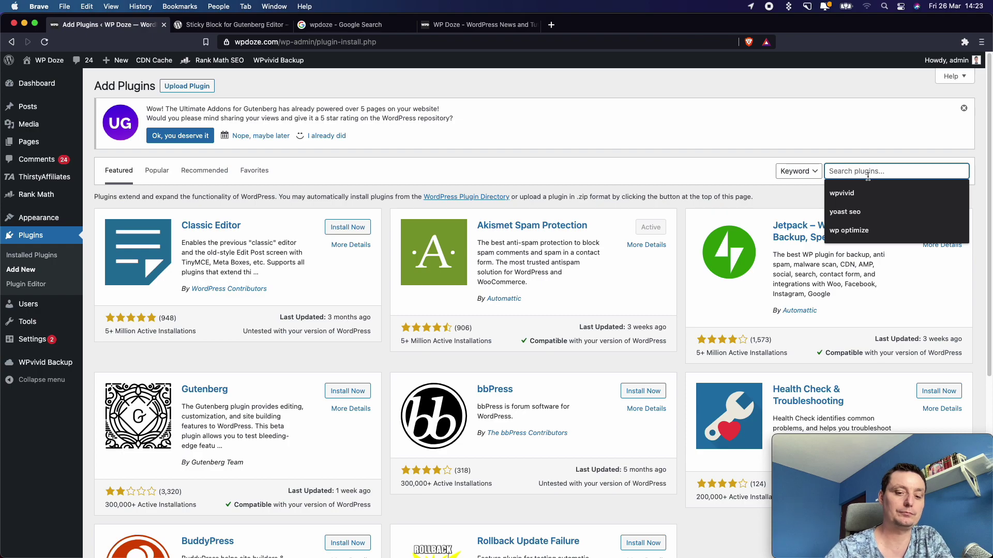
pyautogui.write('sti')
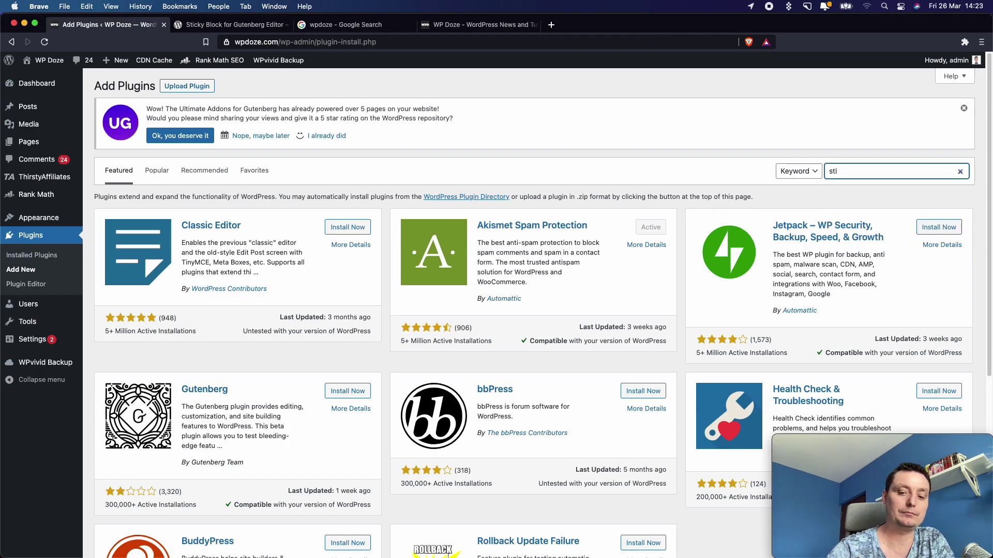
pyautogui.write('cky')
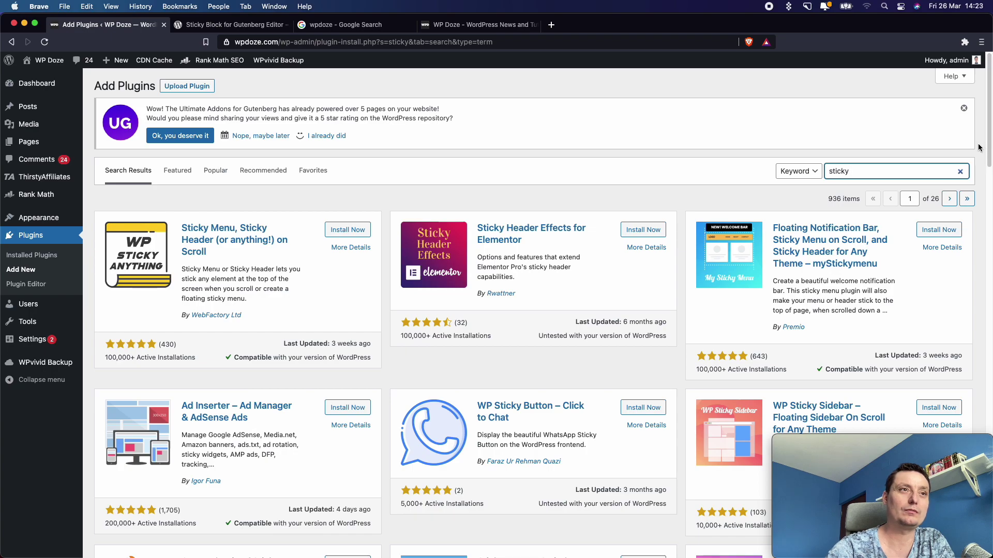
pyautogui.write(' blo')
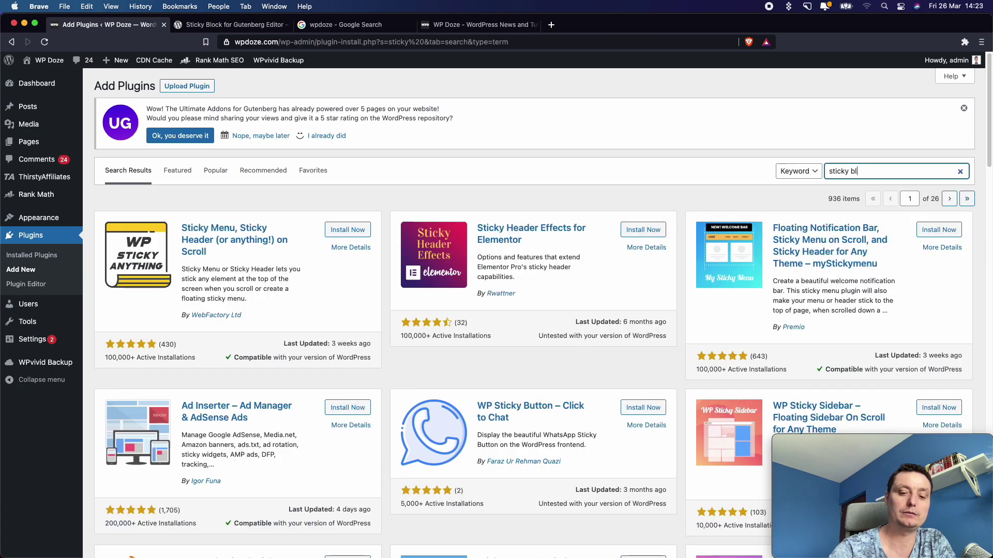
pyautogui.write('ck')
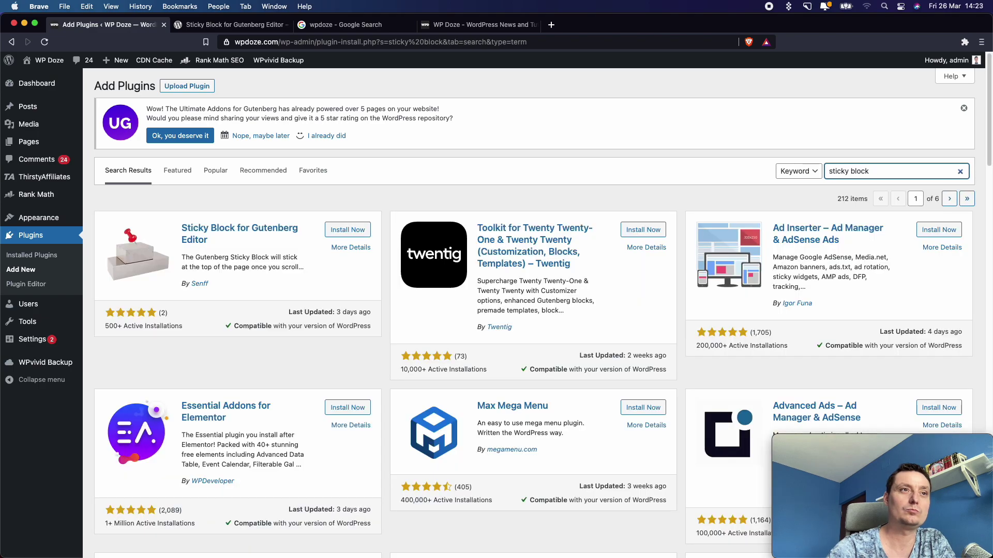
pyautogui.click(352, 233)
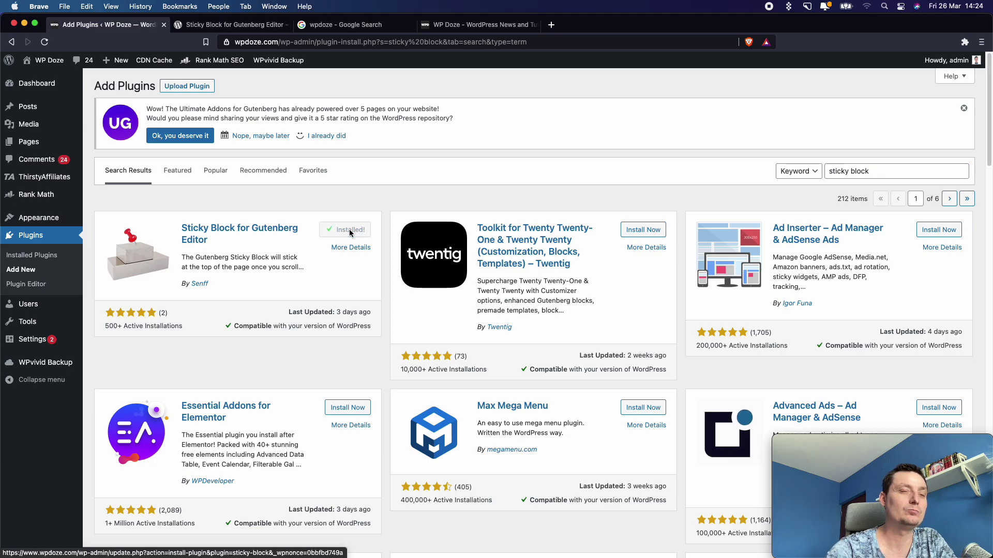
pyautogui.click(353, 232)
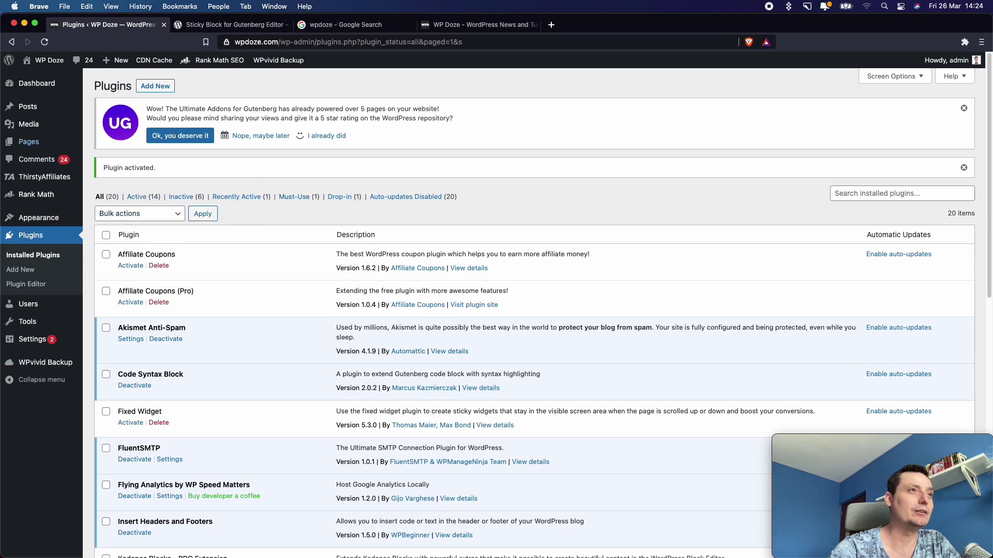
# Open the draft post "How To Create a Sticky/Fixed Block in Gutenberg Editor" for editing at its Add Sticky Block section.
pyautogui.moveTo(32, 108)
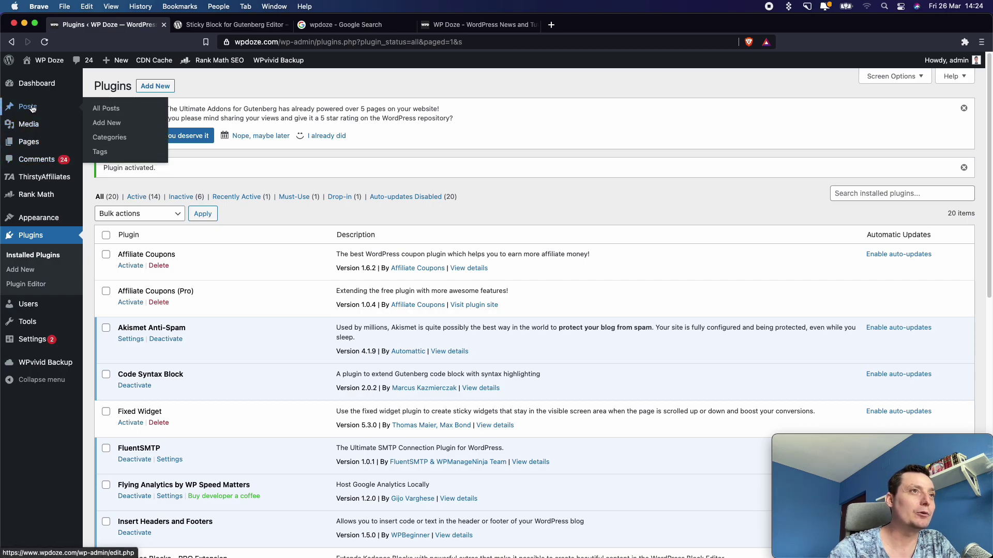
pyautogui.click(124, 112)
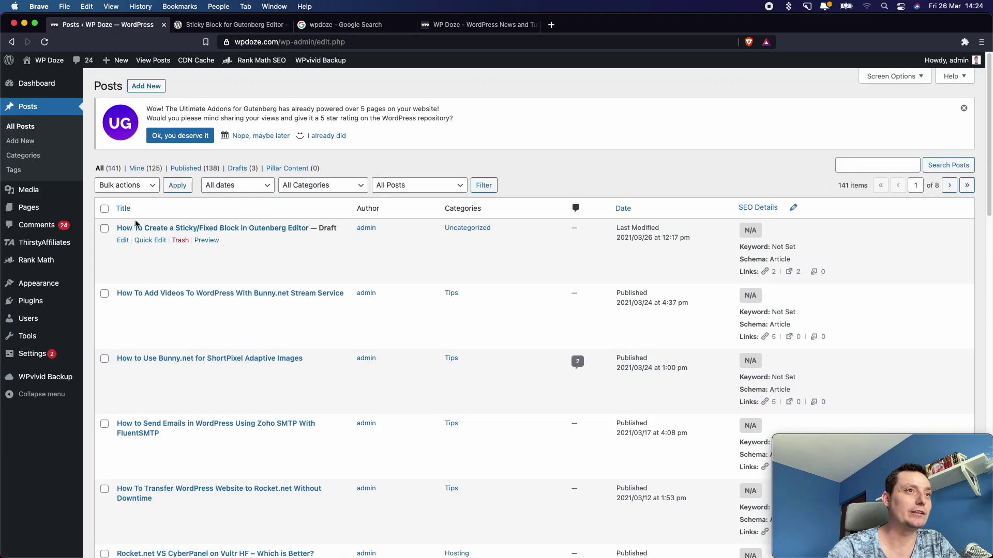
pyautogui.click(123, 241)
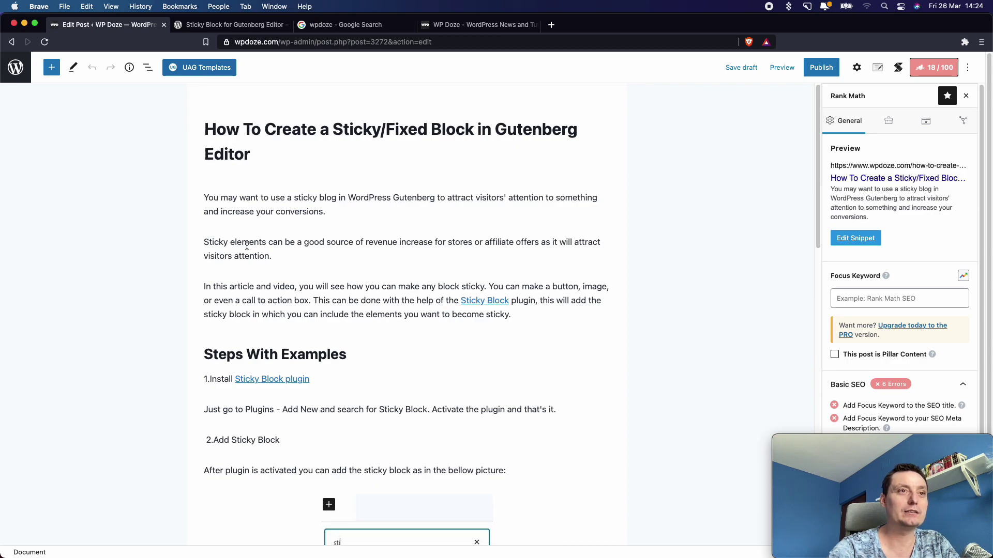
pyautogui.scroll(-6, 422, 291)
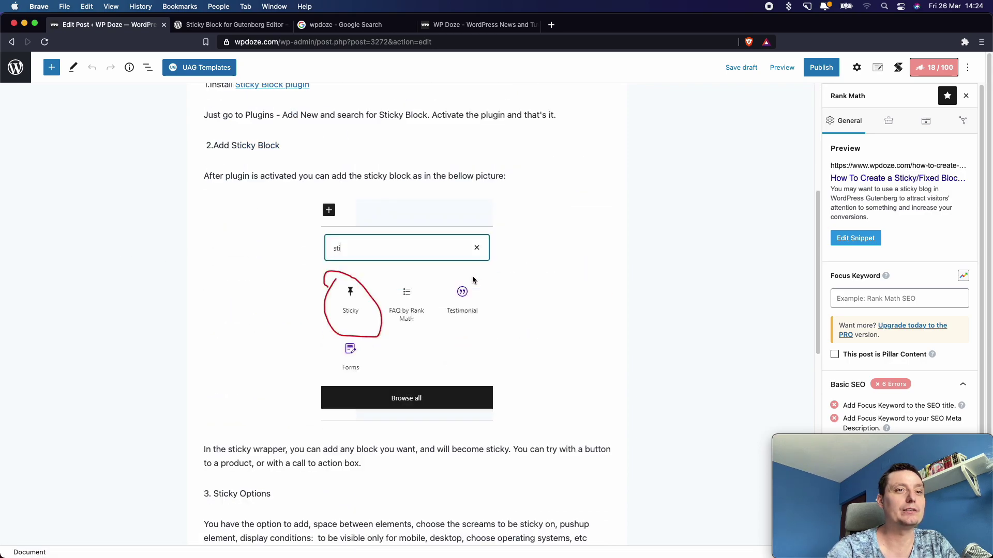
# Try to insert a Sticky block above the "In the sticky wrapper" paragraph.
pyautogui.click(369, 448)
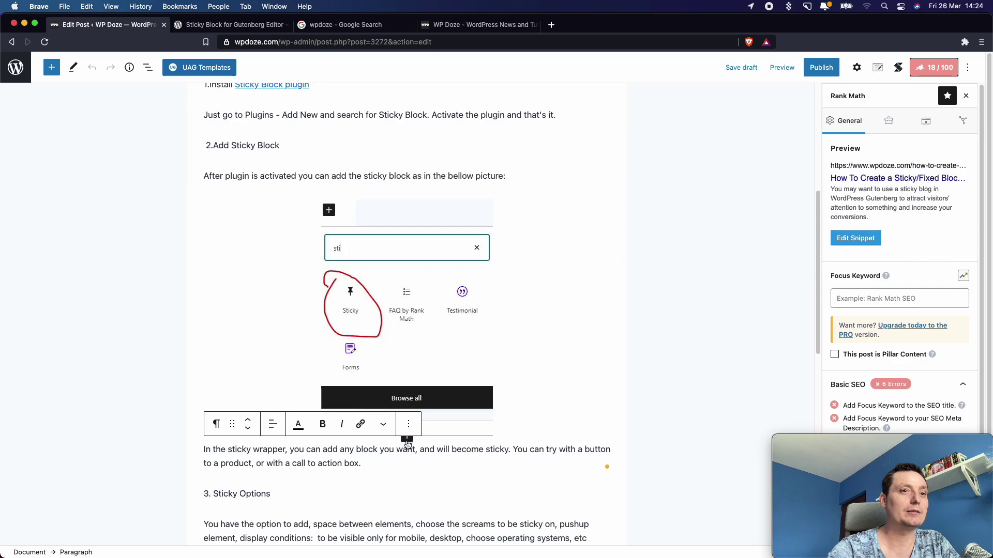
pyautogui.click(406, 437)
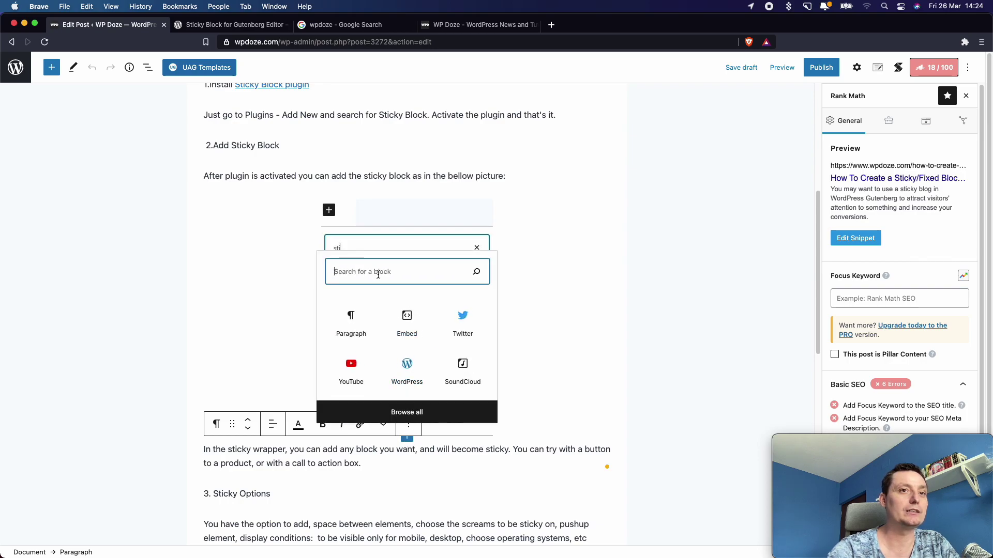
pyautogui.write('sic')
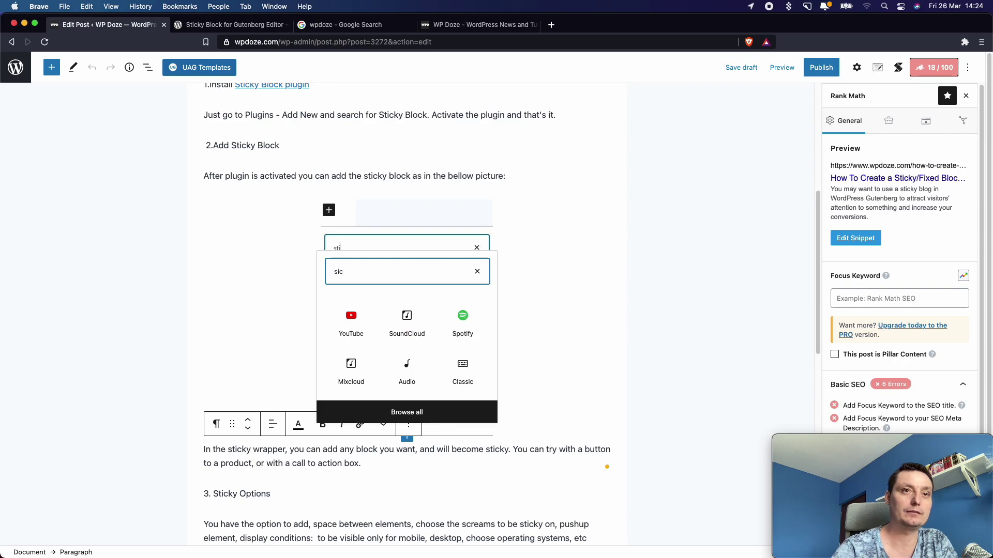
pyautogui.write('k')
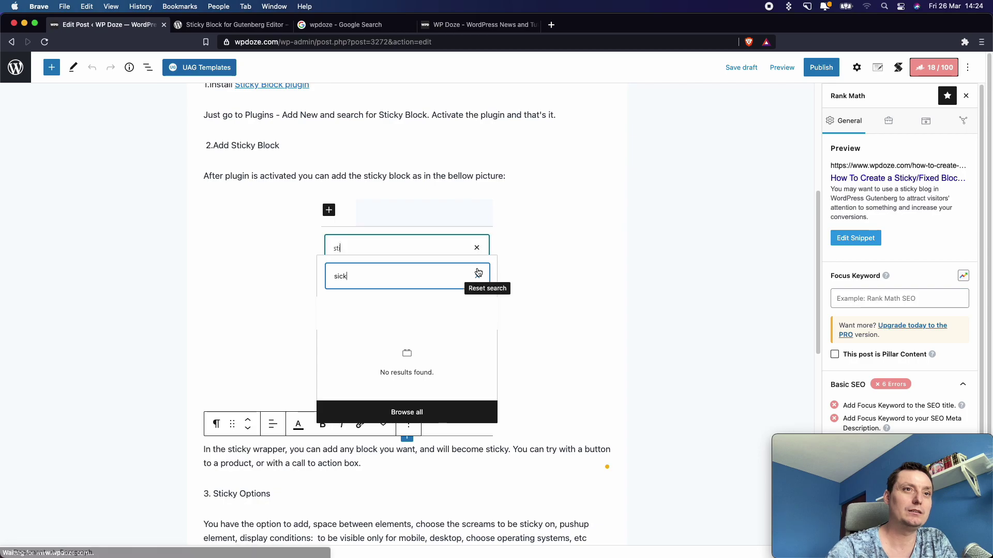
pyautogui.press('BackSpace')
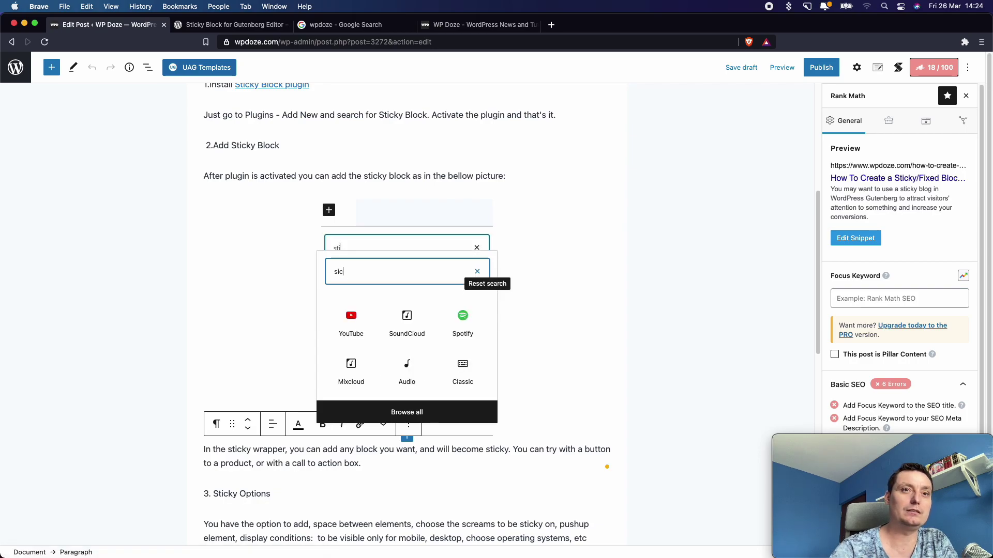
pyautogui.press('BackSpace')
pyautogui.press('BackSpace')
pyautogui.write('t')
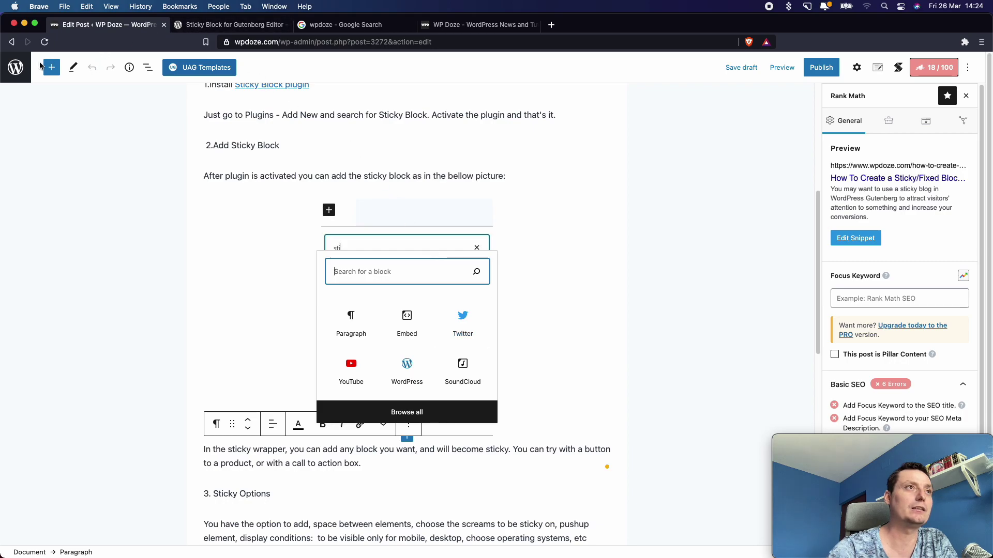
# Leave the post editor and check the installed plugins list for the Sticky Block plugin.
pyautogui.click(15, 72)
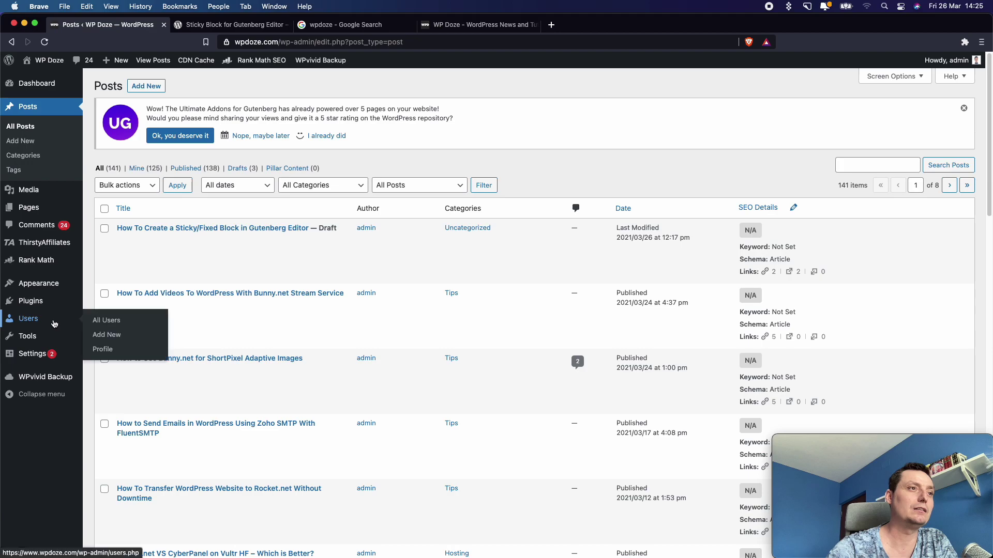
pyautogui.moveTo(52, 301)
pyautogui.click(112, 306)
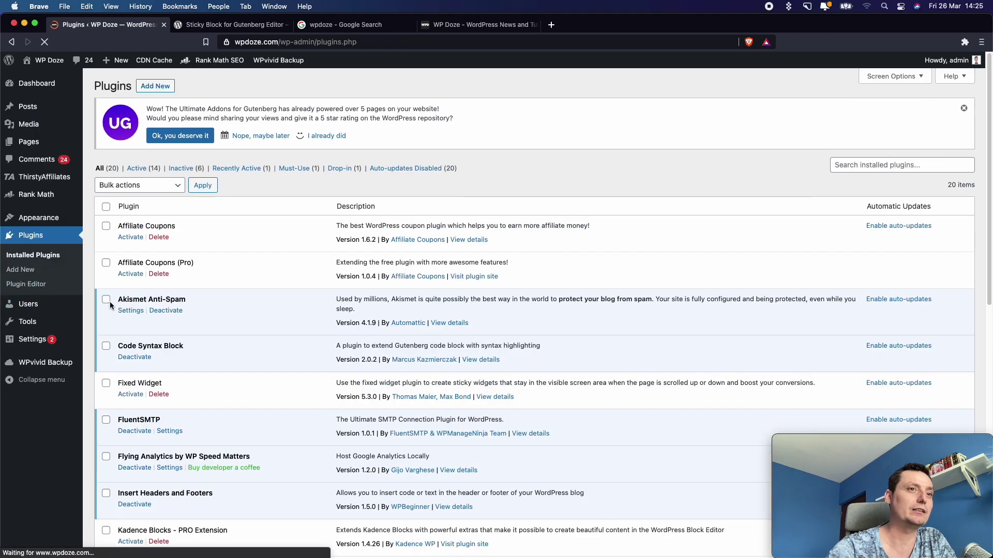
pyautogui.scroll(-10, 272, 320)
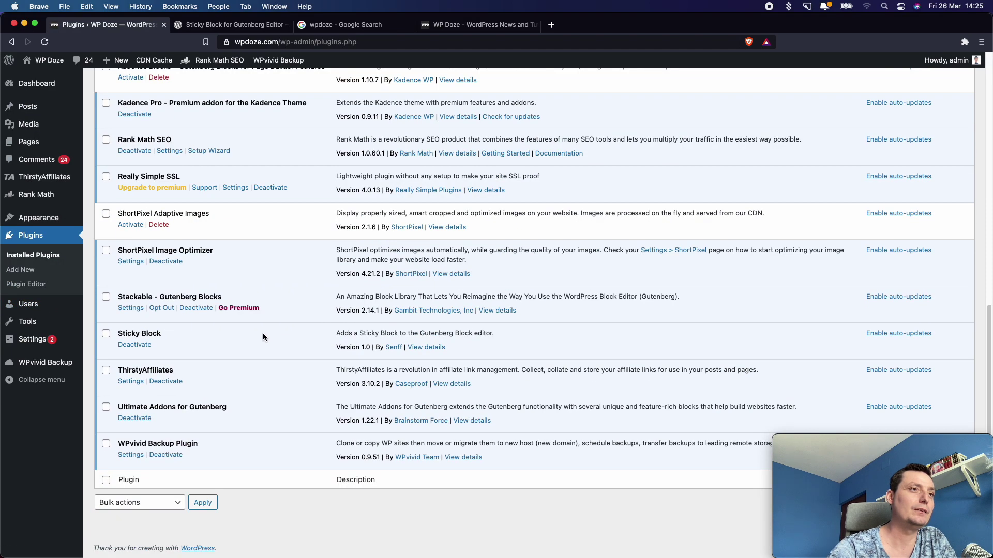
pyautogui.scroll(4, 92, 240)
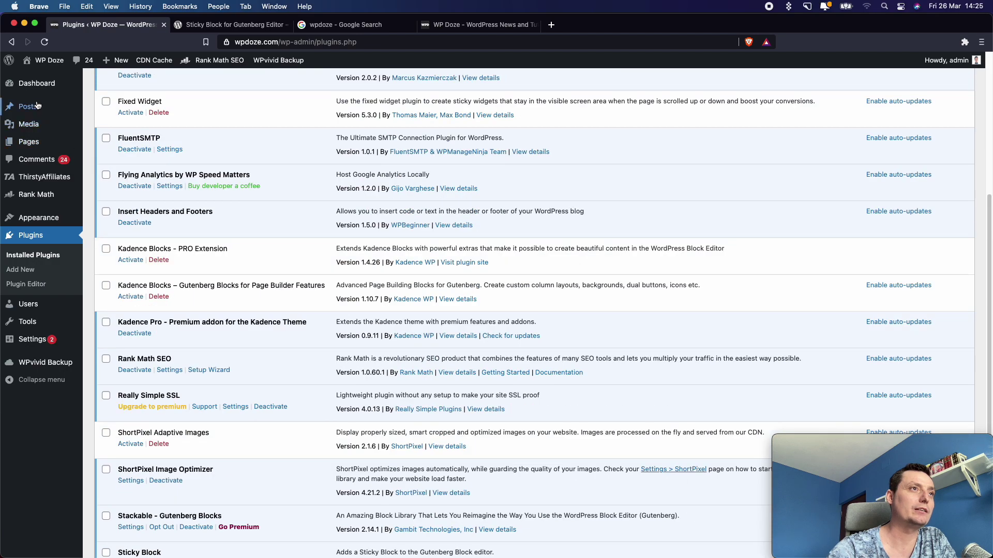
# Reopen the draft "How To Create a Sticky/Fixed Block in Gutenberg Editor" in the editor.
pyautogui.moveTo(31, 107)
pyautogui.click(117, 110)
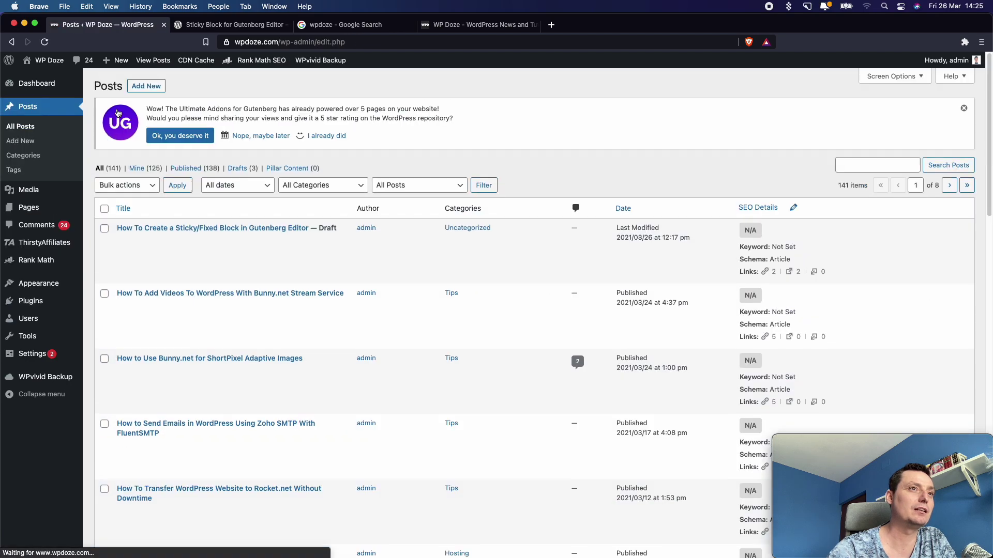
pyautogui.moveTo(146, 244)
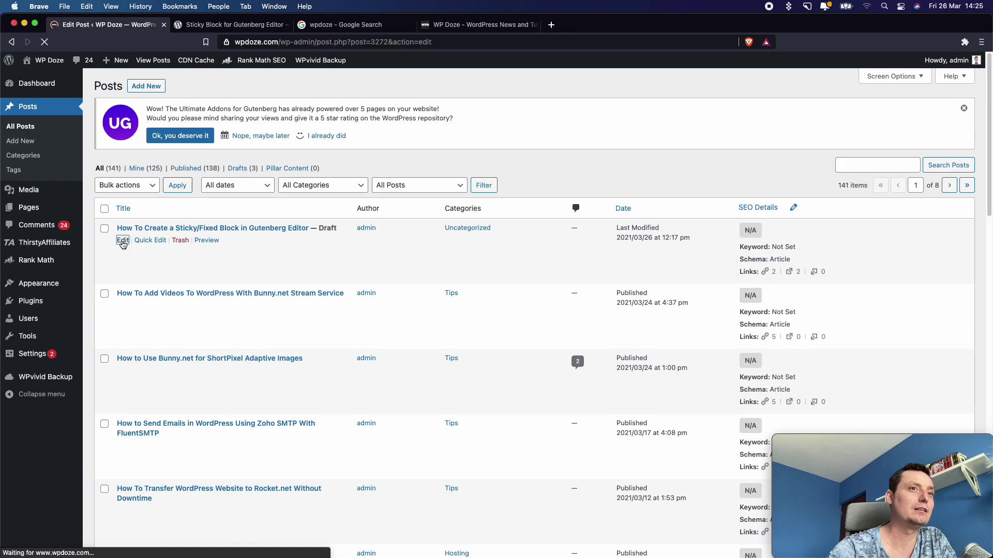
pyautogui.scroll(-2, 209, 288)
pyautogui.scroll(-8, 209, 288)
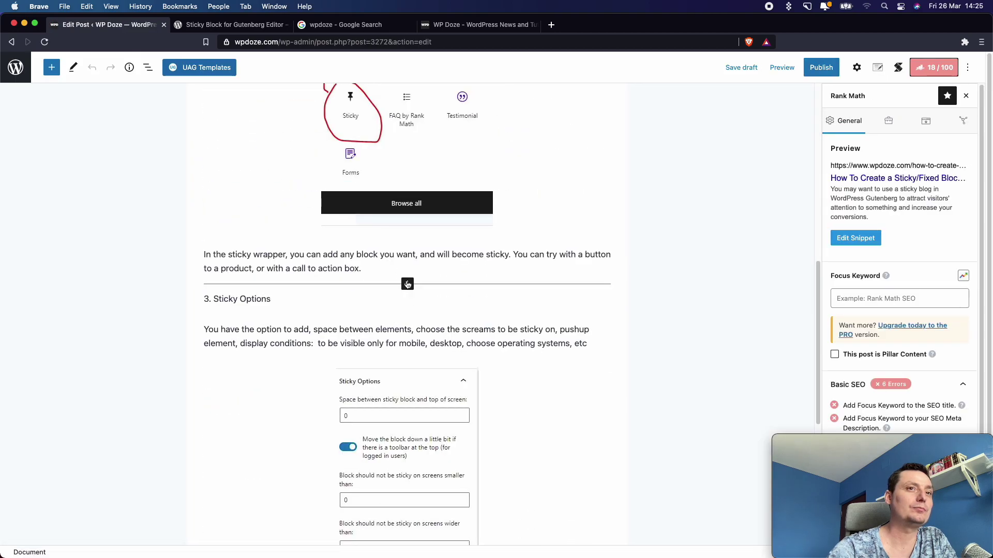
# Insert a Sticky block between the "In the sticky wrapper" paragraph and the "3. Sticky Options" line.
pyautogui.click(408, 284)
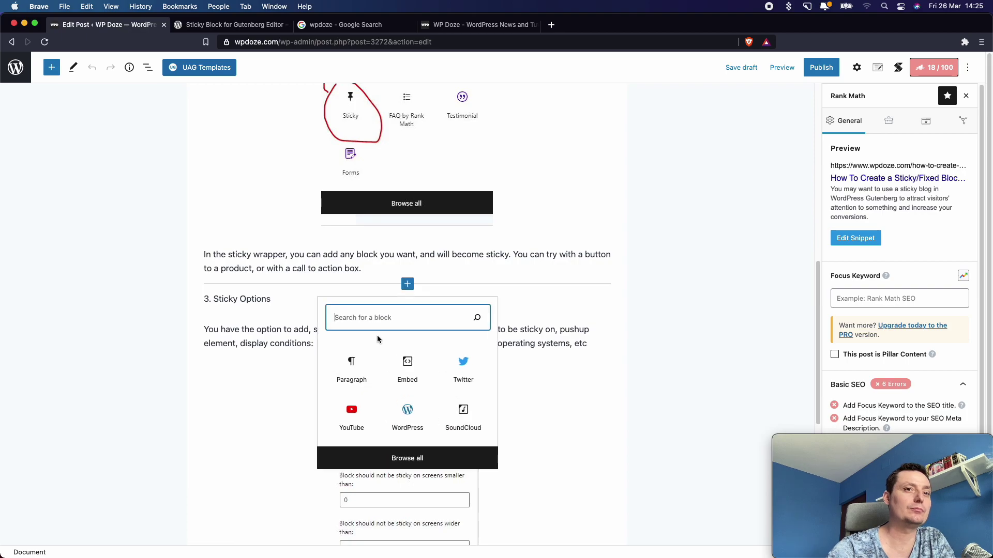
pyautogui.write('sti')
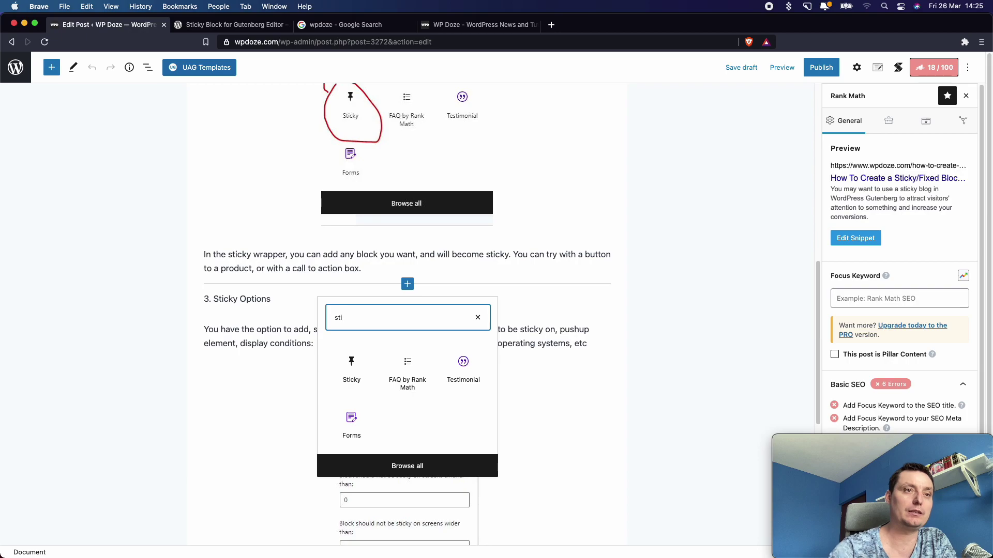
pyautogui.click(359, 372)
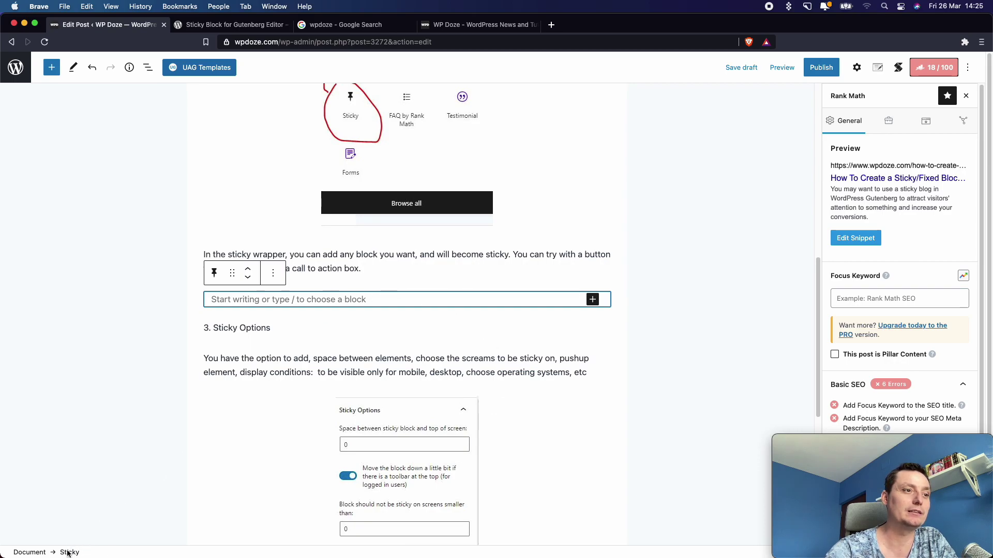
# Insert a Buttons block inside the empty Sticky block above "3. Sticky Options".
pyautogui.click(593, 300)
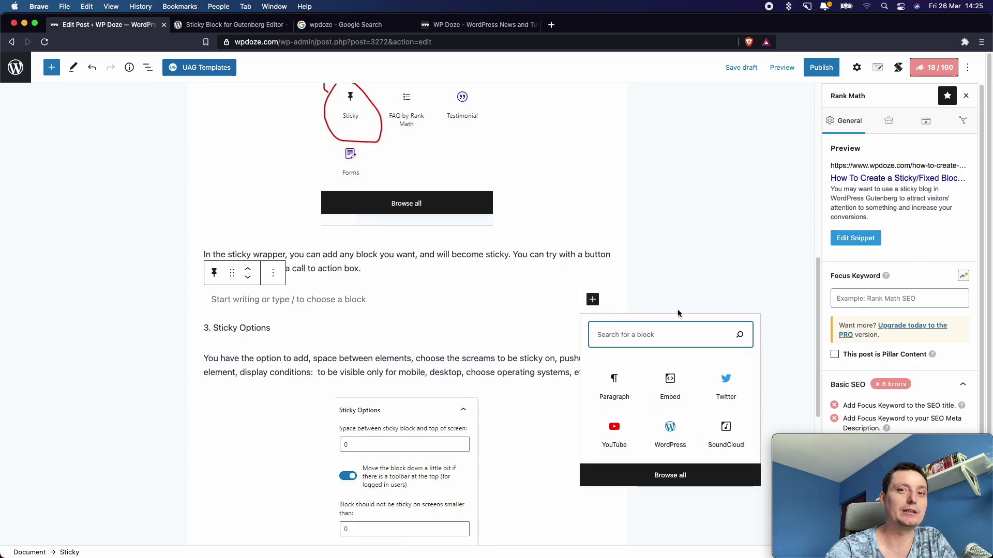
pyautogui.write('b')
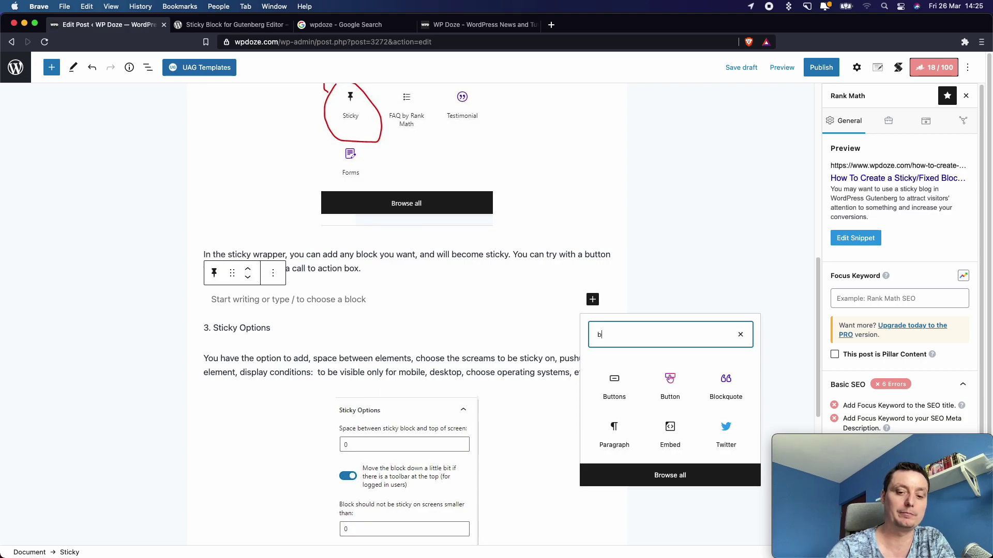
pyautogui.write('ut')
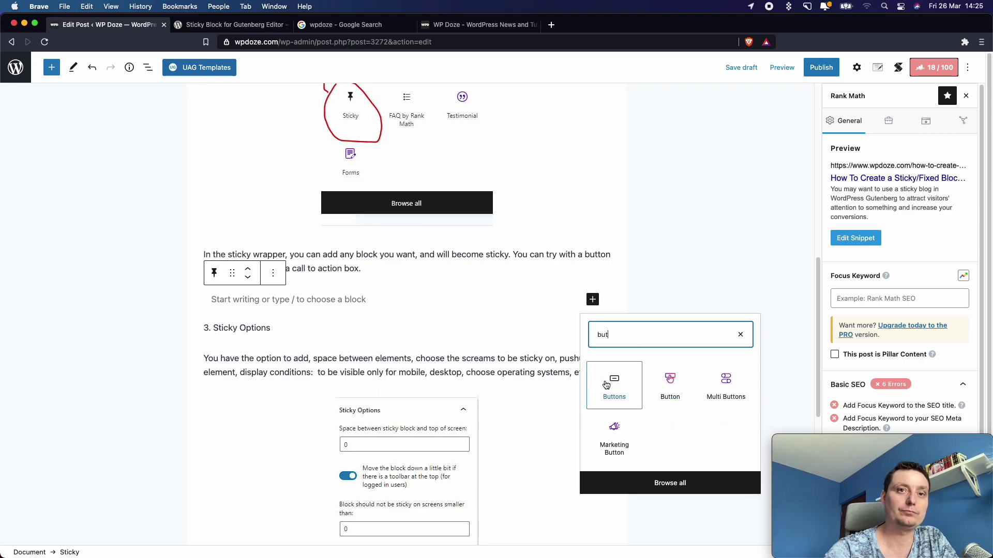
pyautogui.click(606, 385)
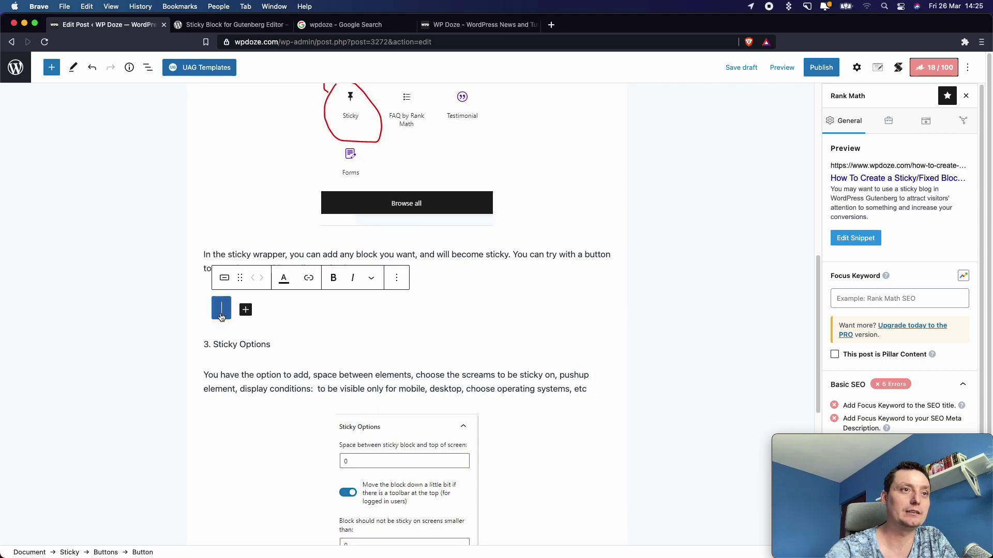
# Label the new button in the Sticky block "Get 14 Days For Free".
pyautogui.write('Get')
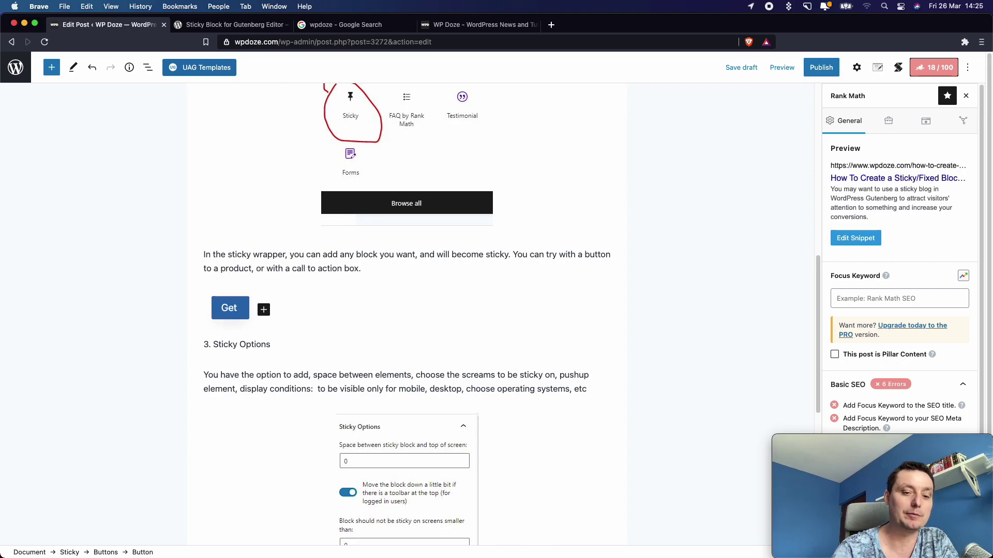
pyautogui.write(' 14')
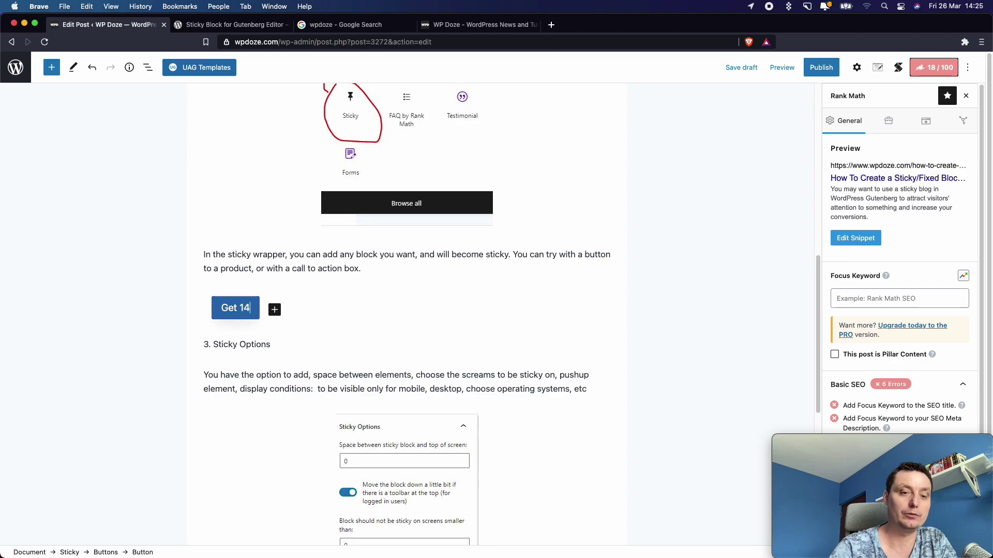
pyautogui.write(' Day')
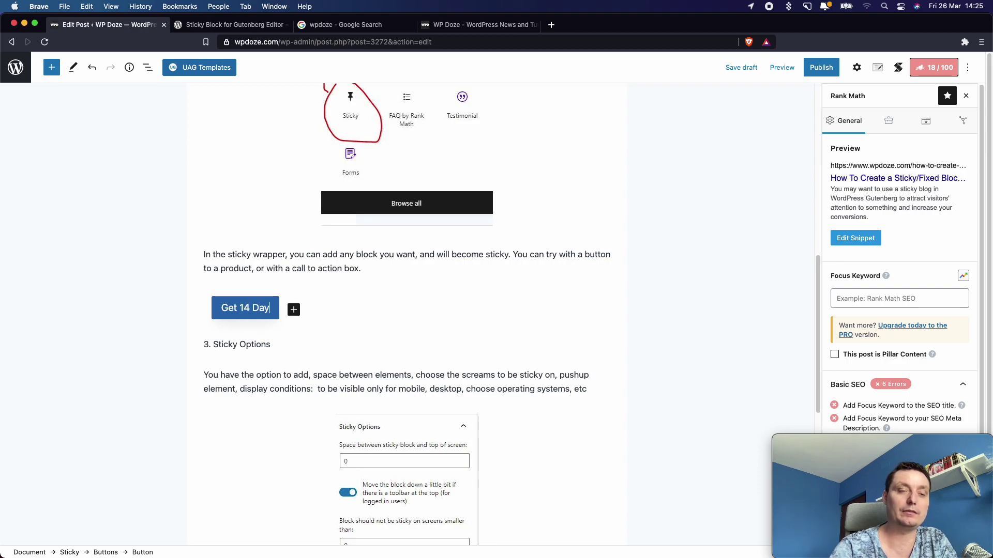
pyautogui.write('s Fo')
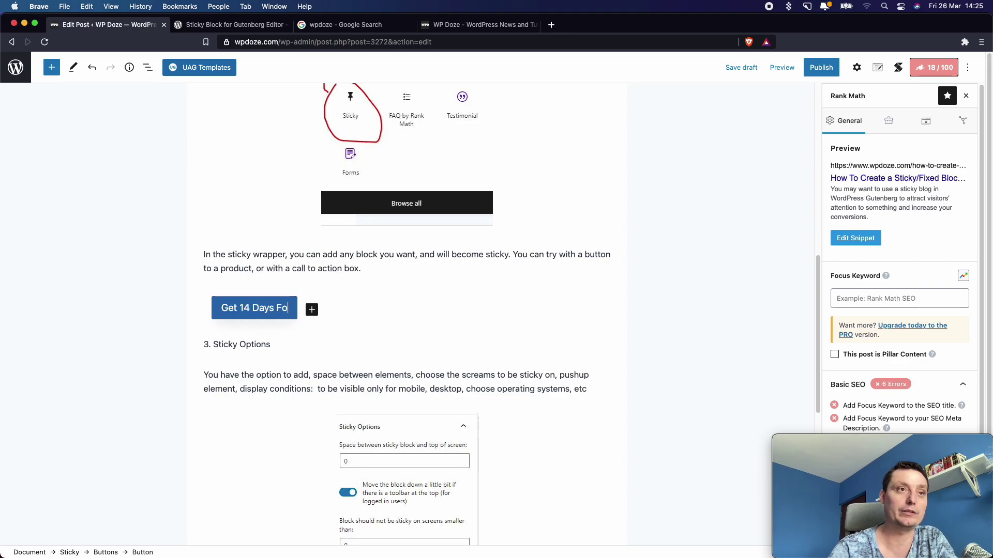
pyautogui.write('r Fr')
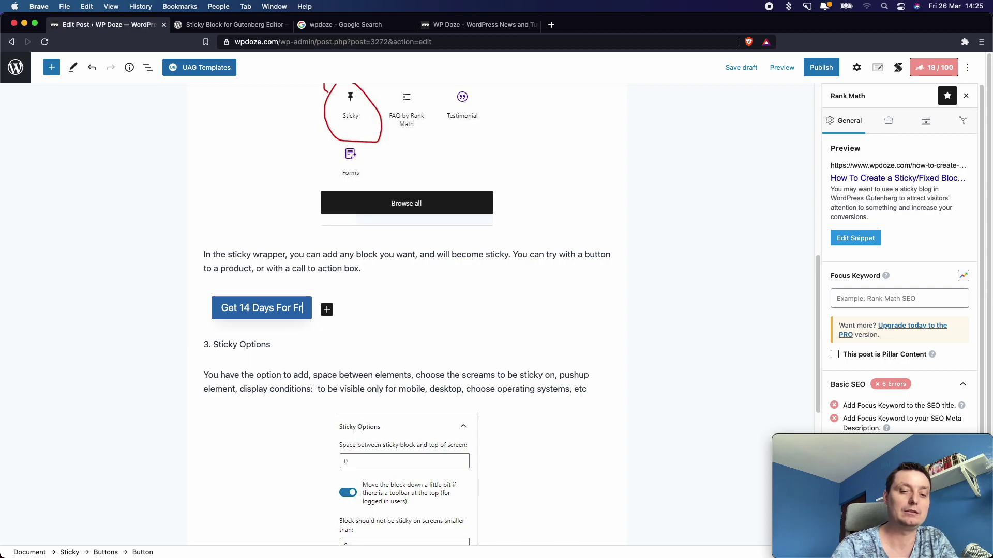
pyautogui.write('ee')
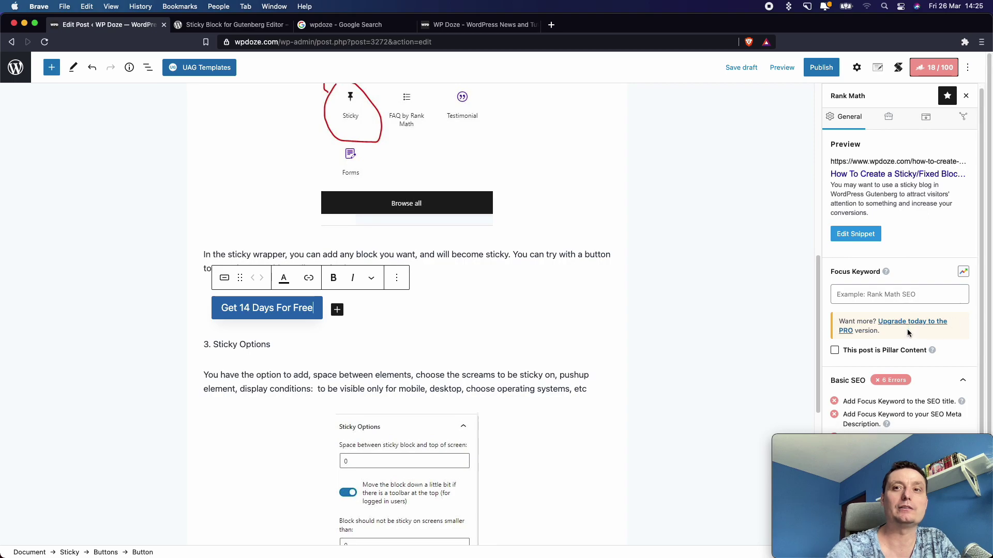
pyautogui.scroll(-2, 905, 311)
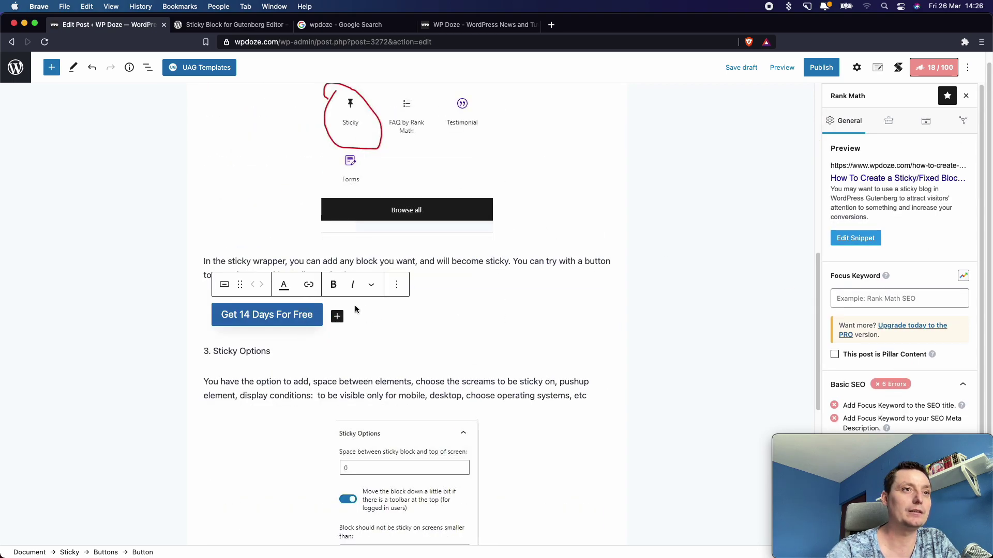
pyautogui.click(228, 284)
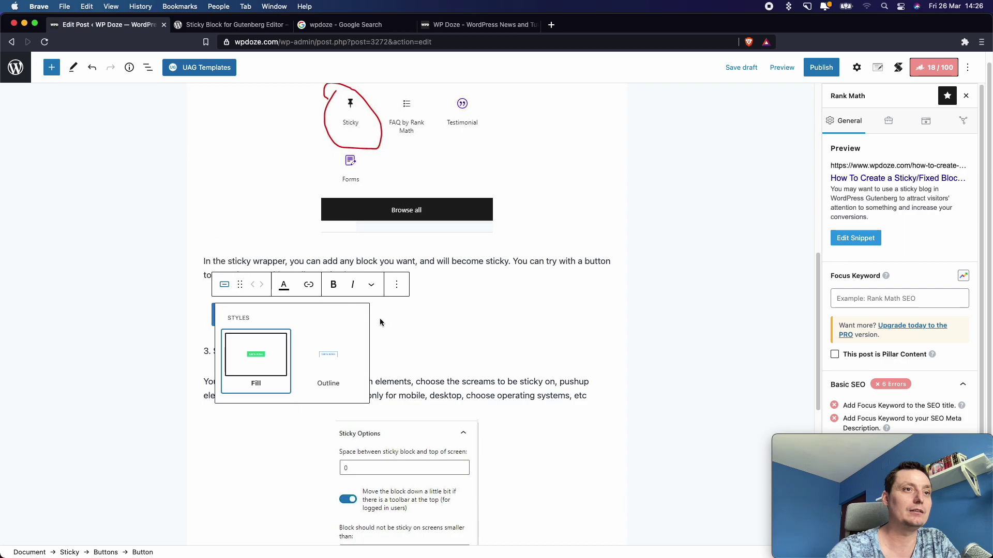
pyautogui.click(433, 315)
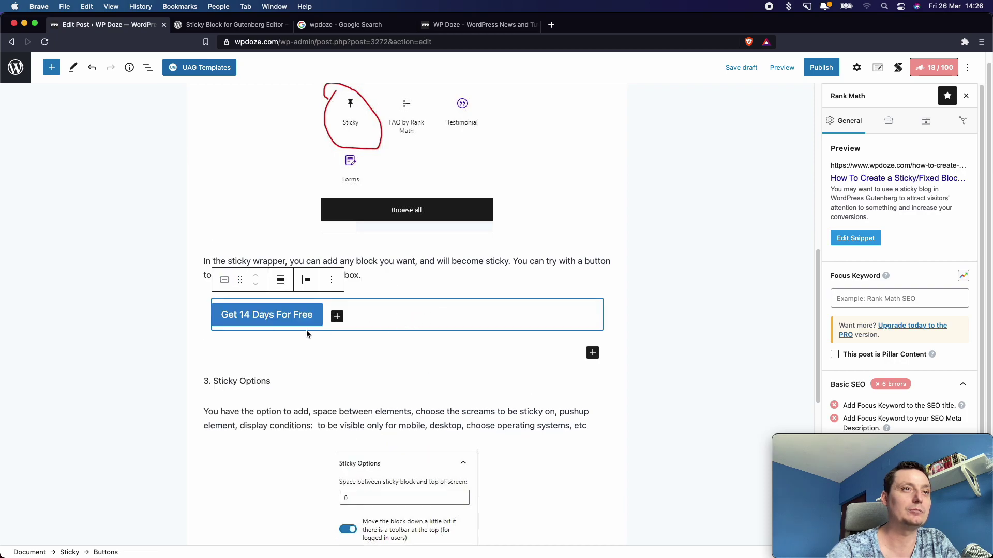
pyautogui.click(316, 315)
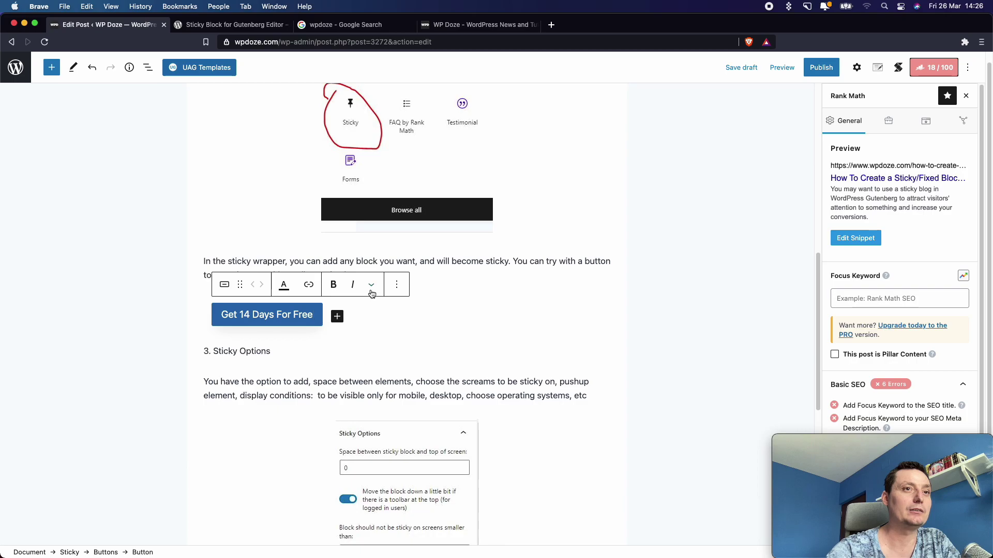
pyautogui.click(373, 286)
pyautogui.click(373, 286)
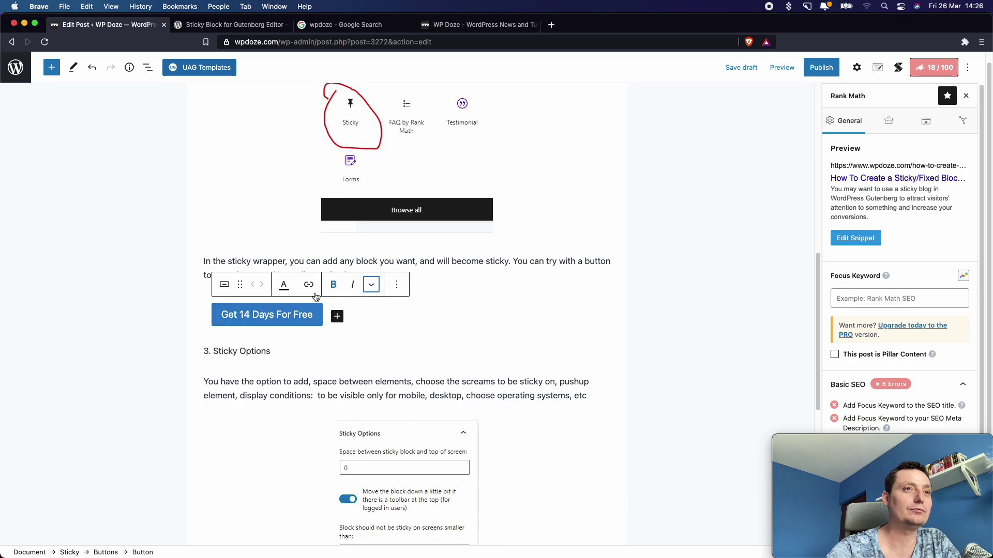
pyautogui.click(394, 287)
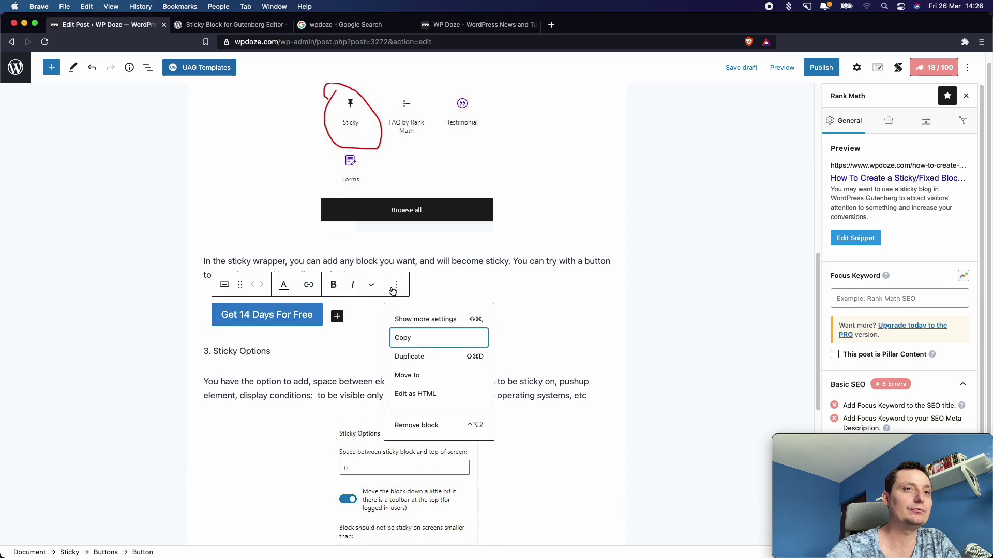
pyautogui.click(288, 320)
# Set the Buttons block around "Get 14 Days For Free" to full width and justify its content to the center.
pyautogui.click(359, 316)
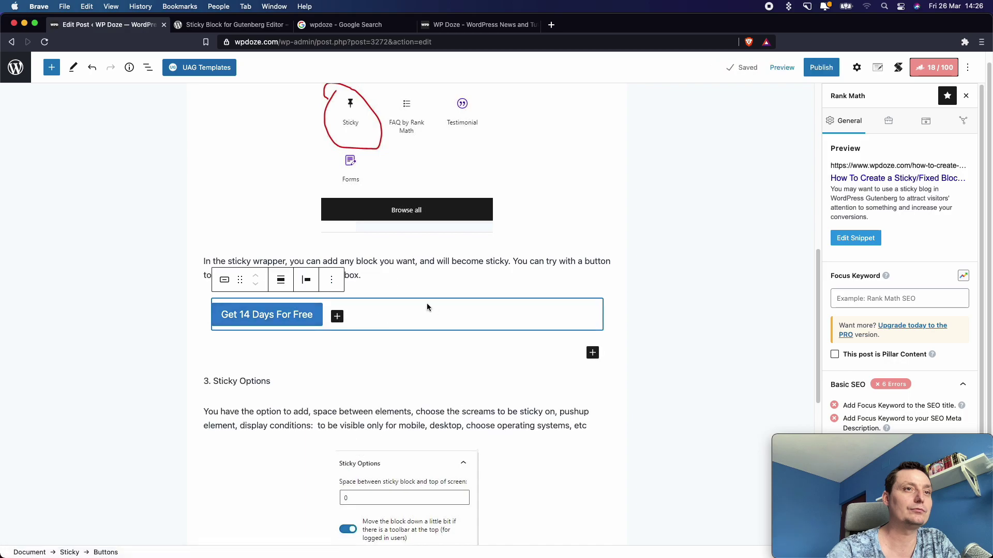
pyautogui.click(283, 280)
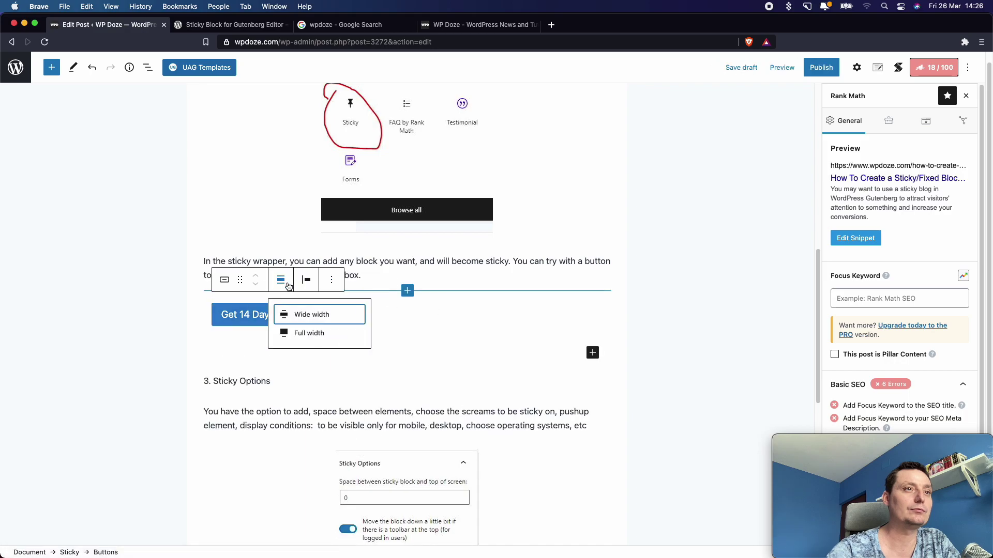
pyautogui.click(306, 333)
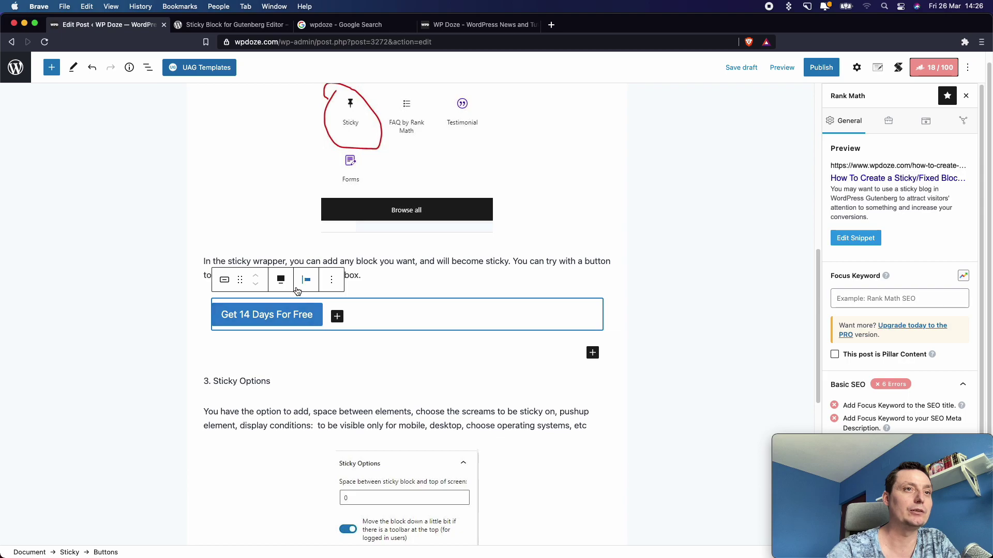
pyautogui.click(307, 281)
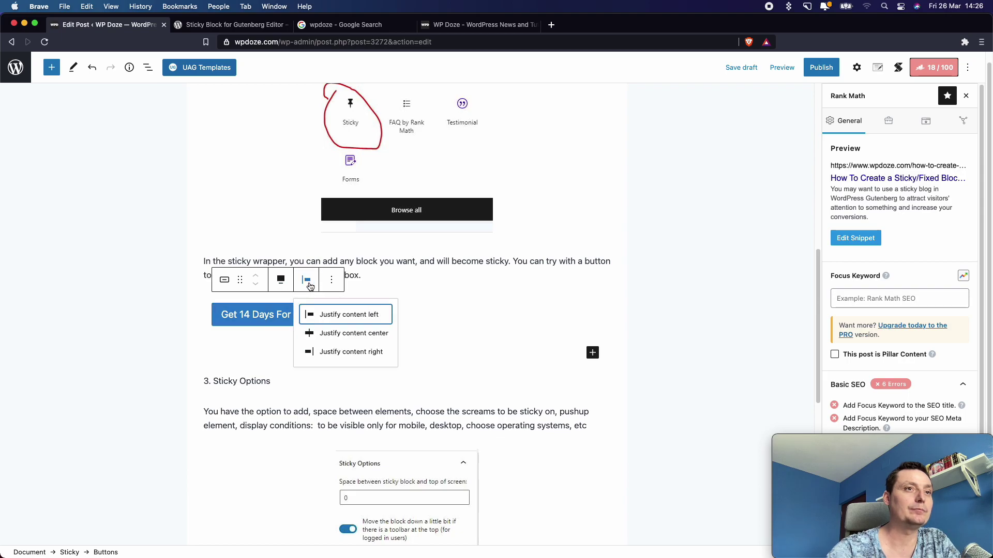
pyautogui.click(341, 334)
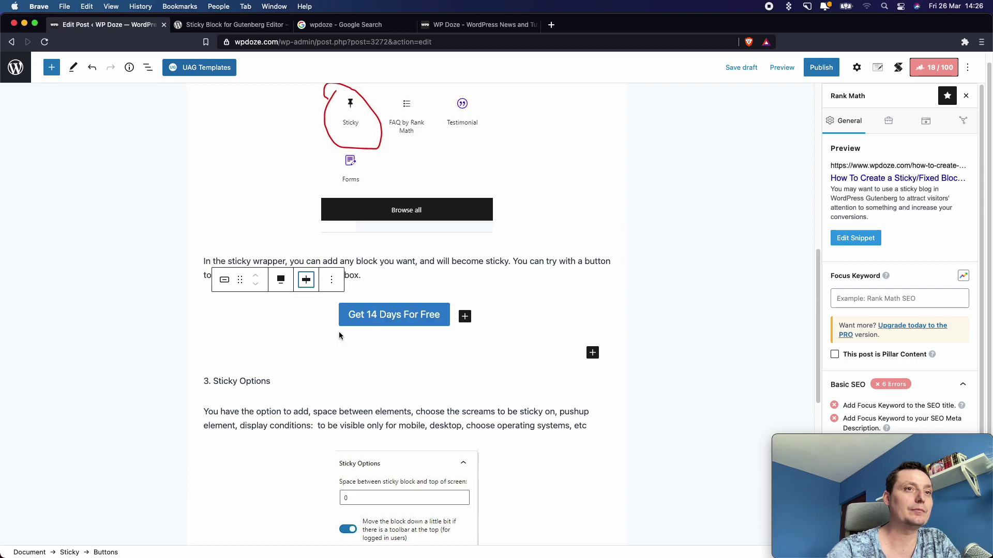
pyautogui.click(510, 262)
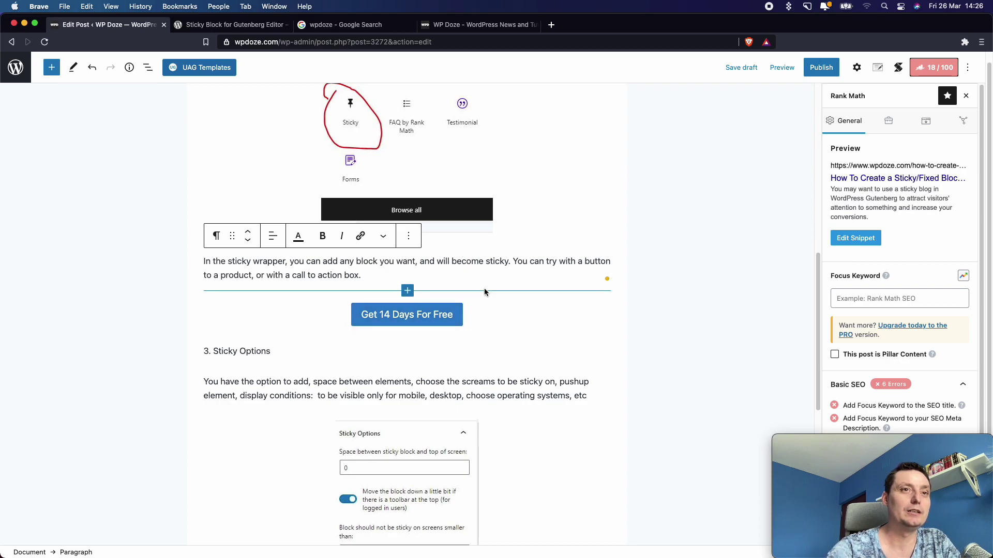
# Preview the post in a new tab and examine how the "Get 14 Days For Free" button behaves along the page.
pyautogui.scroll(2, 506, 299)
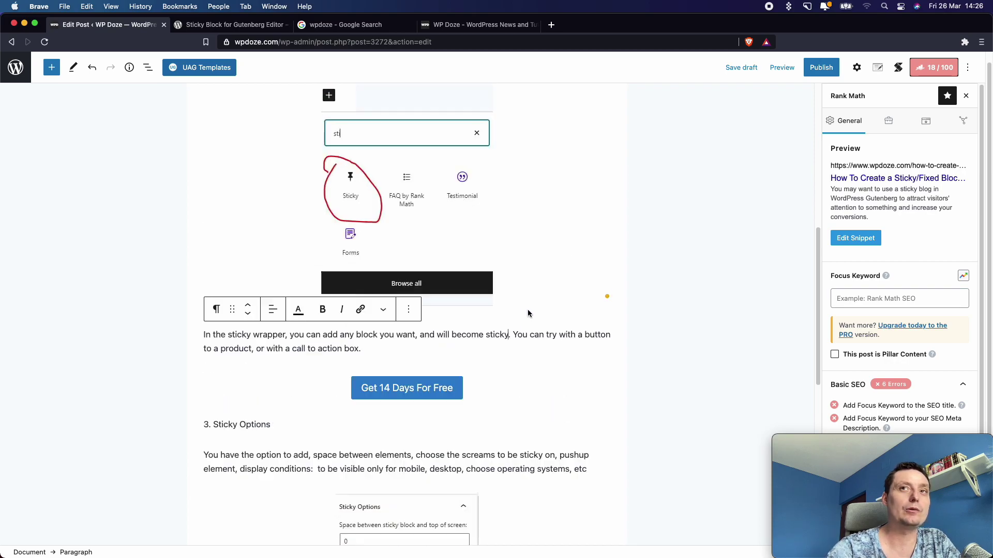
pyautogui.click(781, 68)
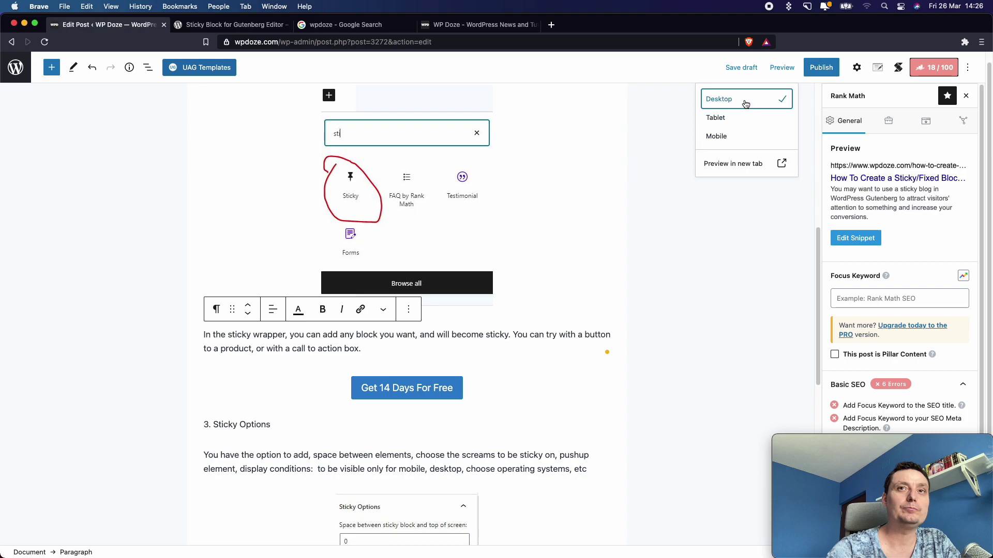
pyautogui.click(737, 164)
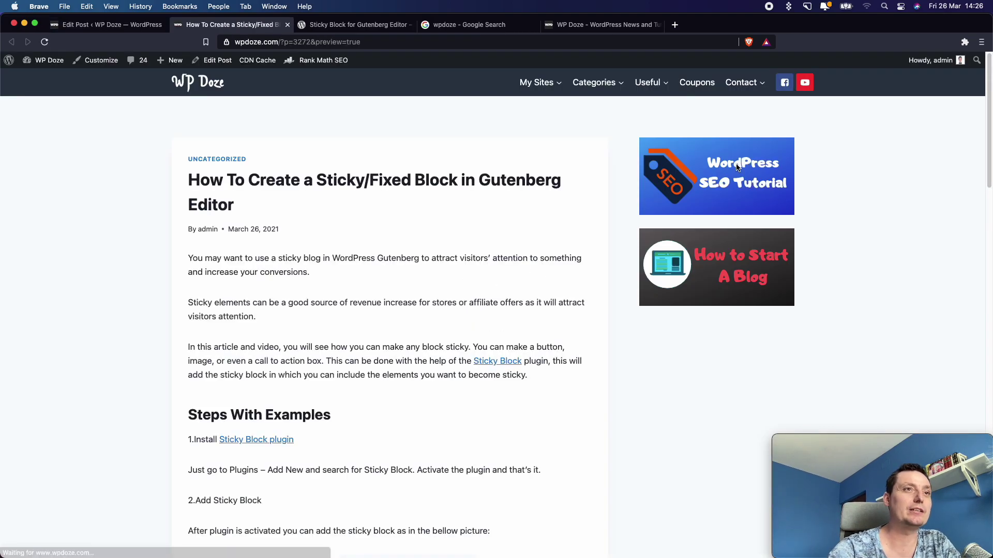
pyautogui.scroll(-5, 737, 166)
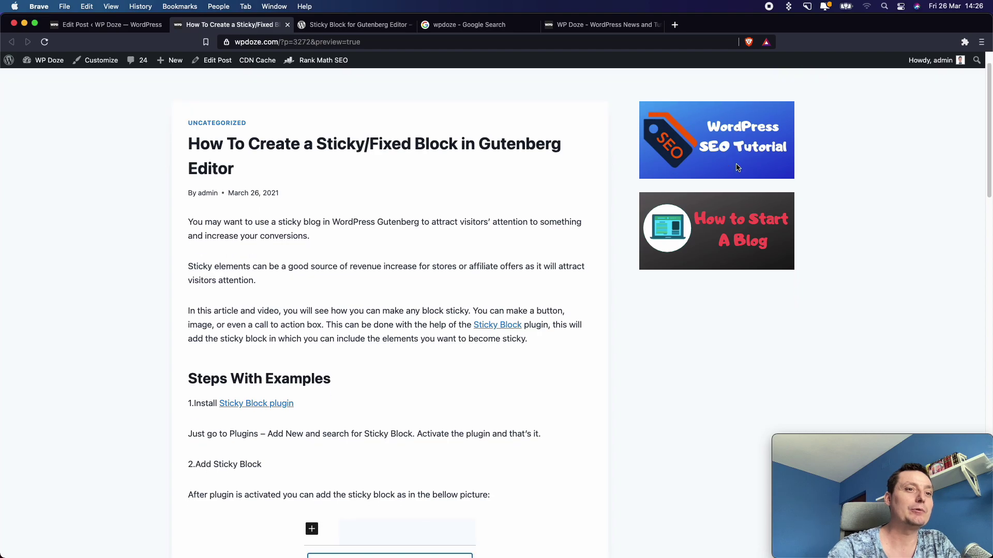
pyautogui.scroll(-12, 737, 167)
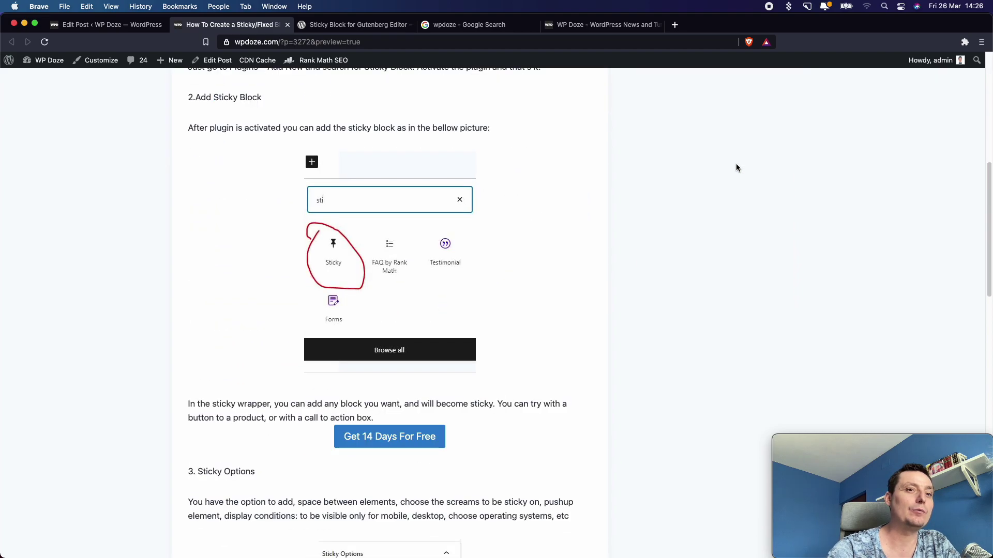
pyautogui.scroll(-7, 736, 168)
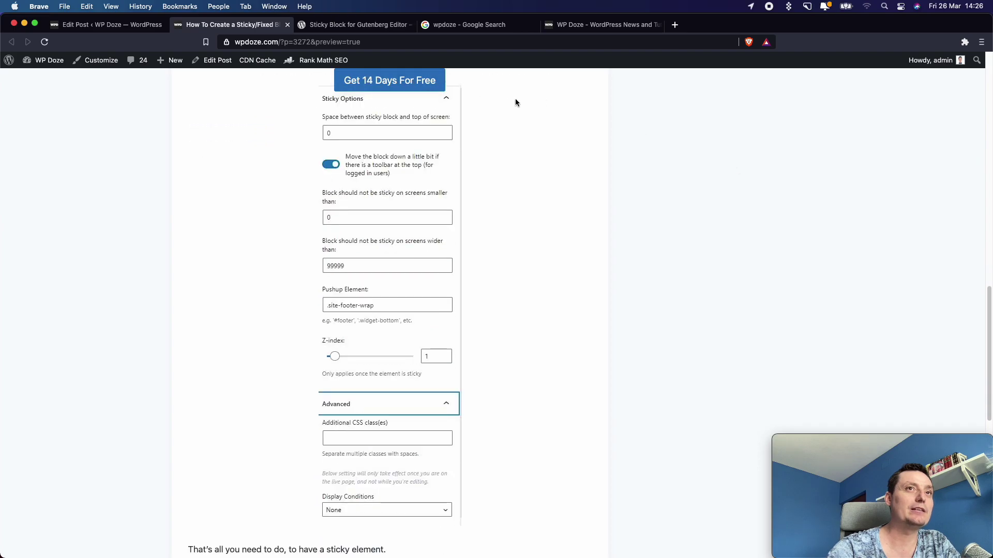
pyautogui.scroll(-2, 603, 123)
pyautogui.scroll(-7, 566, 167)
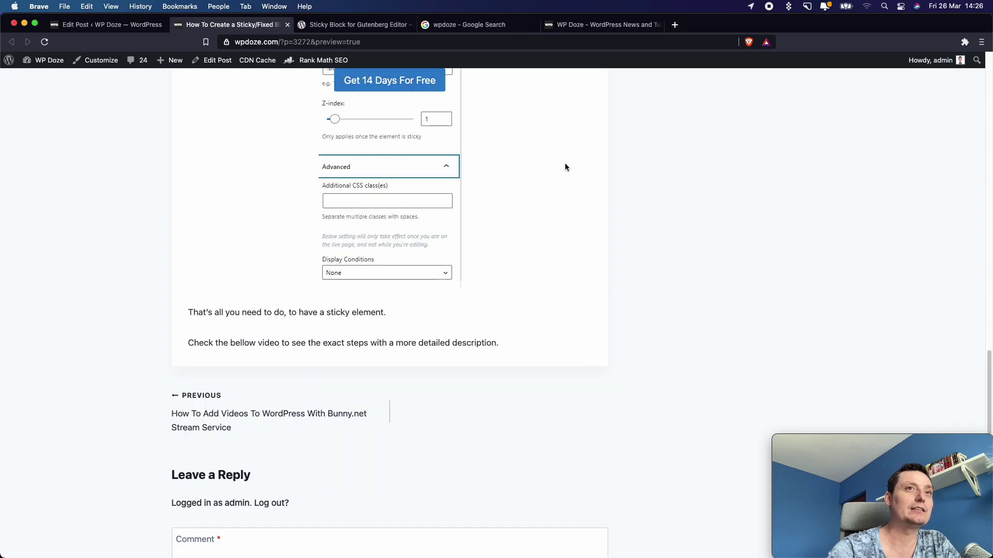
pyautogui.scroll(6, 574, 170)
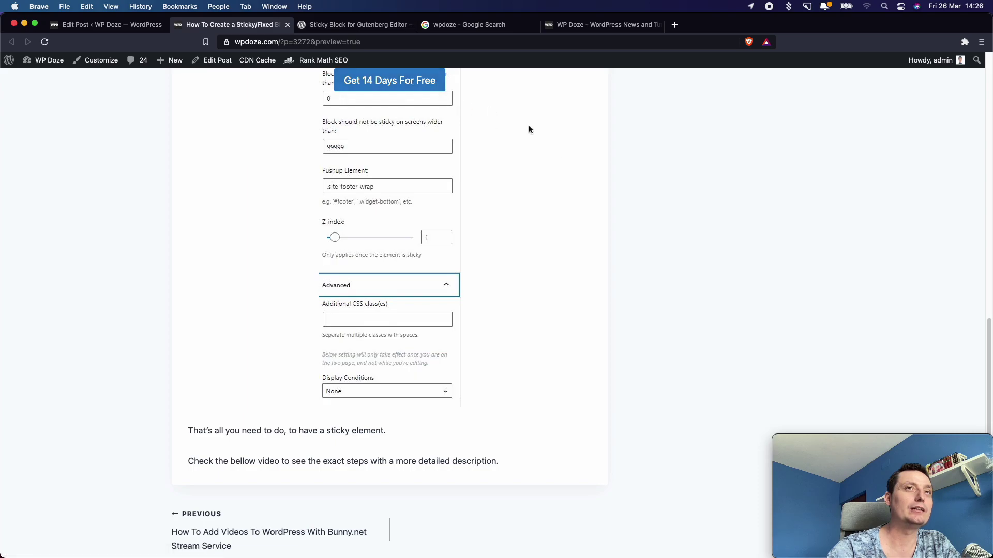
pyautogui.scroll(10, 536, 139)
pyautogui.scroll(-8, 545, 156)
pyautogui.scroll(-8, 549, 171)
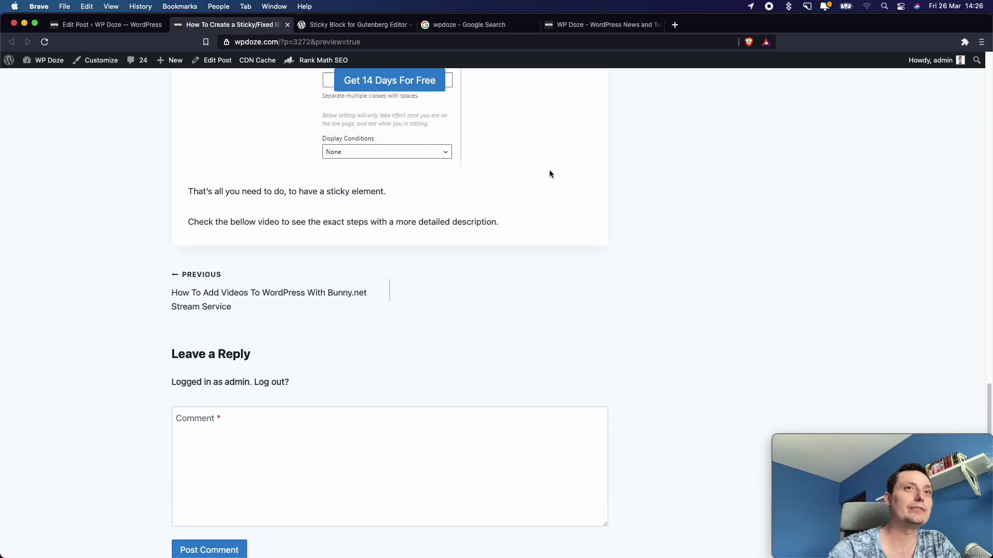
pyautogui.scroll(20, 549, 195)
# Return to the post editor and open the block settings of the Sticky block around "Get 14 Days For Free".
pyautogui.click(136, 26)
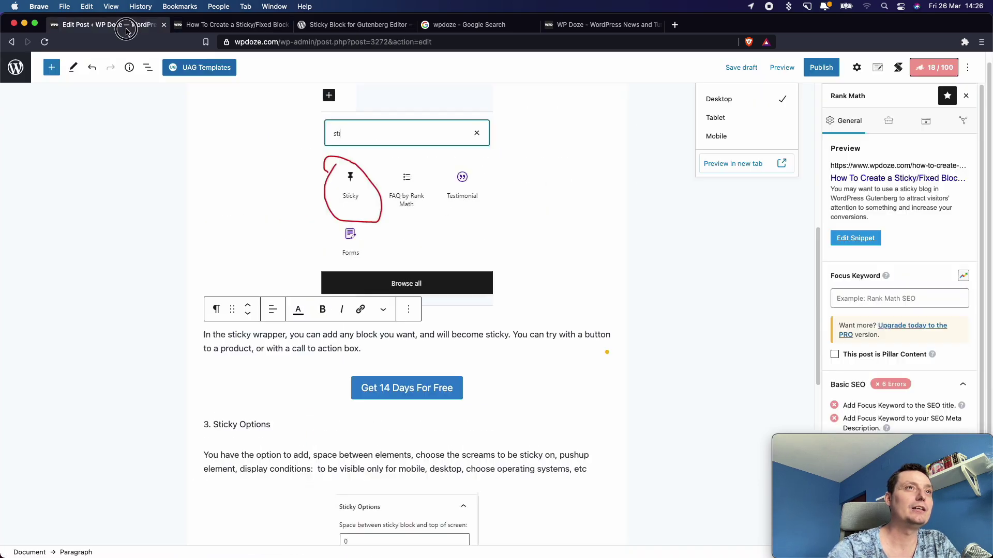
pyautogui.scroll(-1, 873, 249)
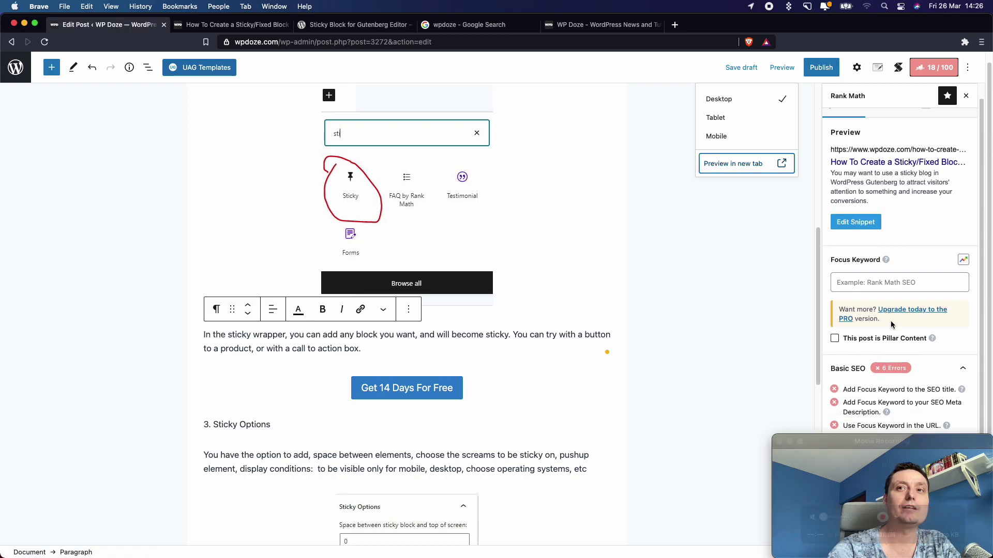
pyautogui.moveTo(780, 444)
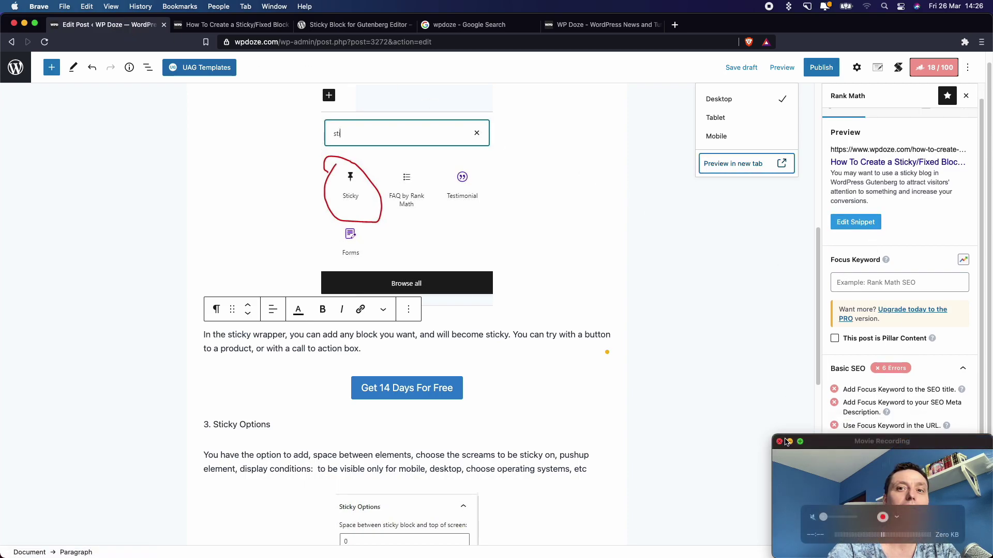
pyautogui.click(320, 389)
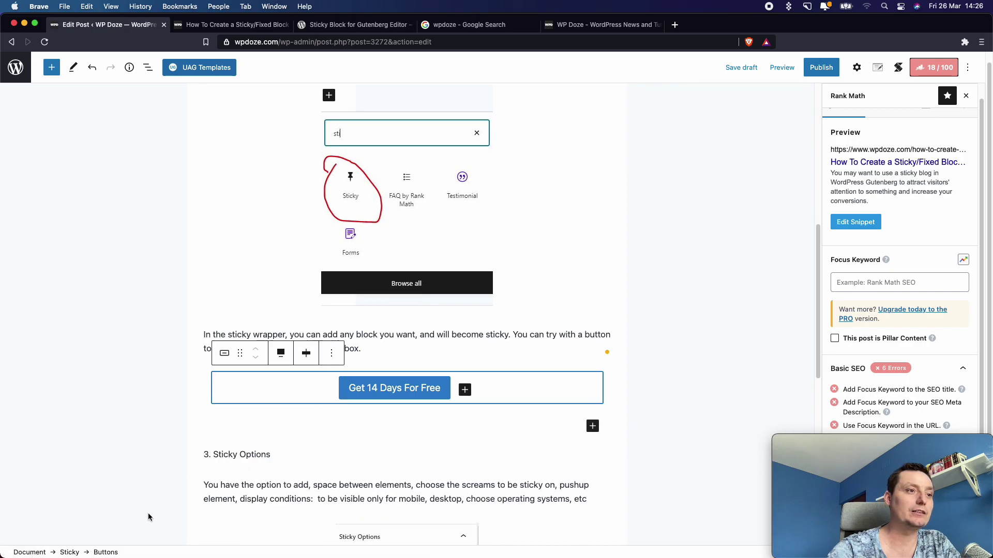
pyautogui.click(70, 552)
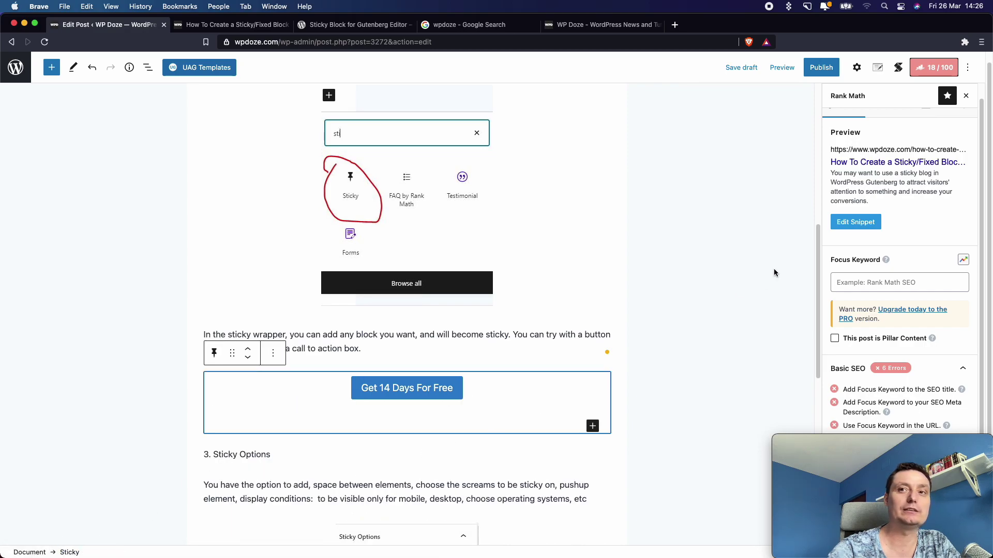
pyautogui.scroll(1, 895, 162)
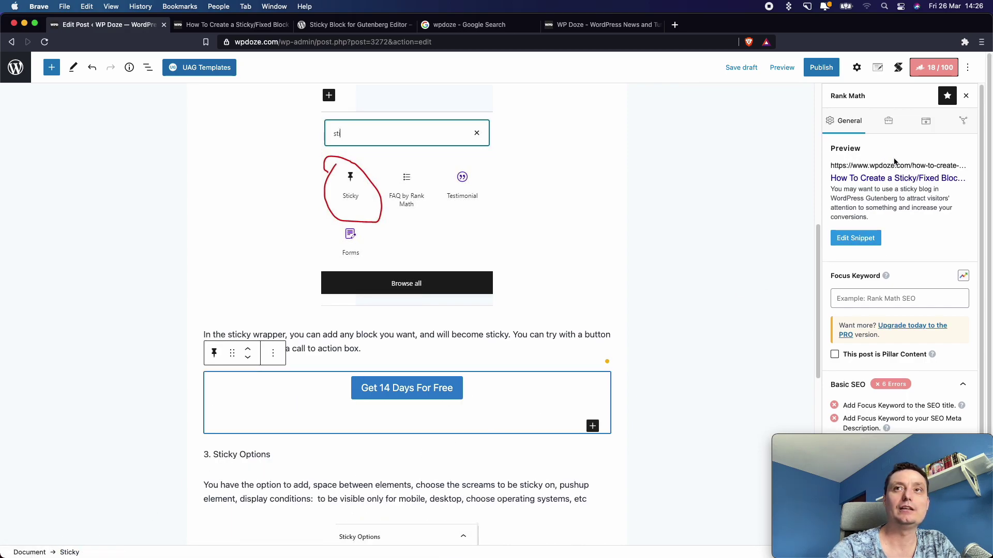
pyautogui.click(858, 71)
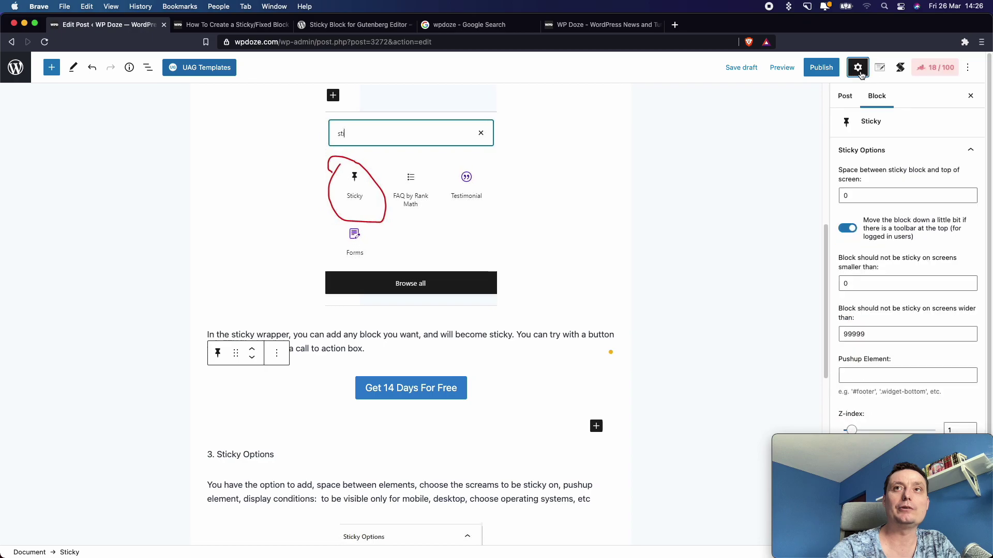
# Set the space between the sticky block and the top of the screen to 9.
pyautogui.click(879, 196)
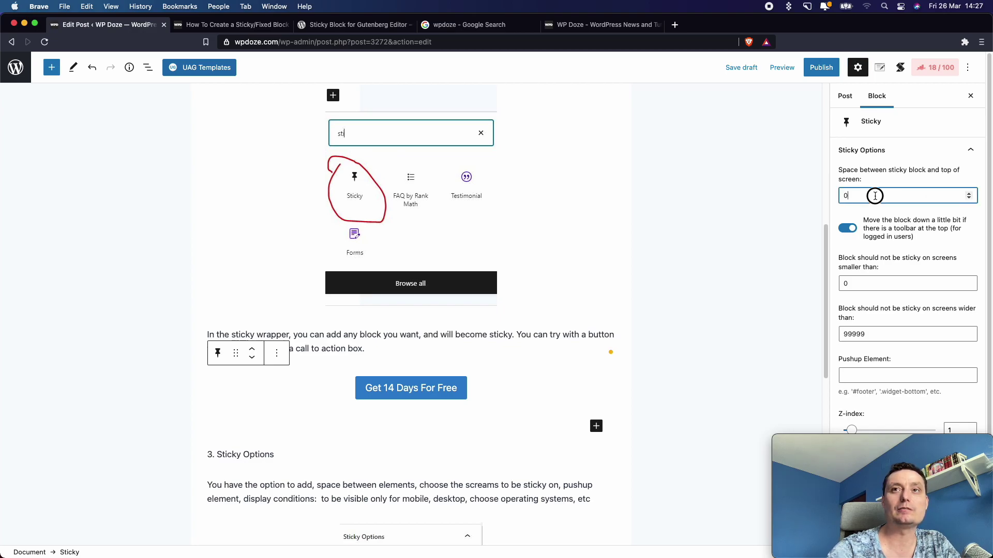
pyautogui.click(969, 193)
pyautogui.click(969, 194)
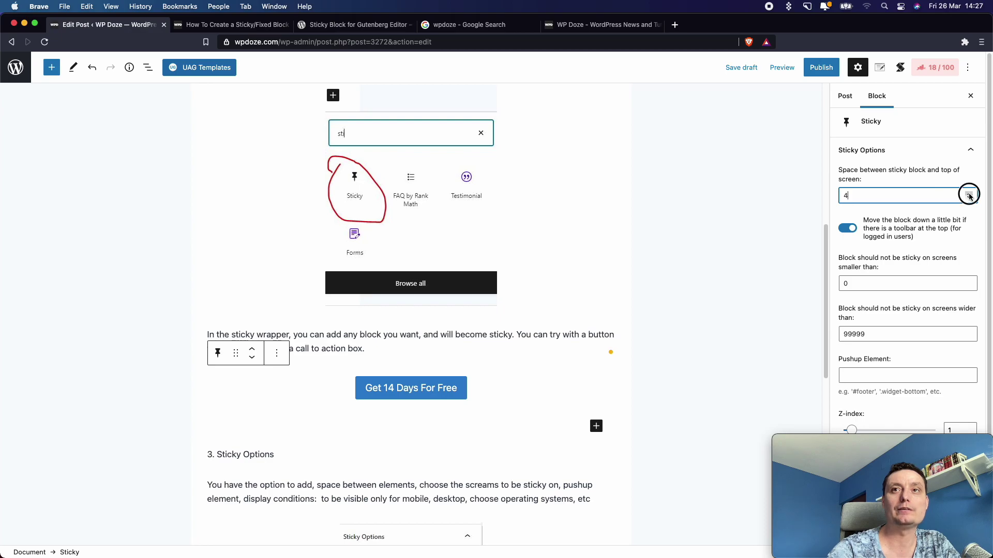
pyautogui.click(969, 194)
pyautogui.click(969, 194)
pyautogui.click(969, 194)
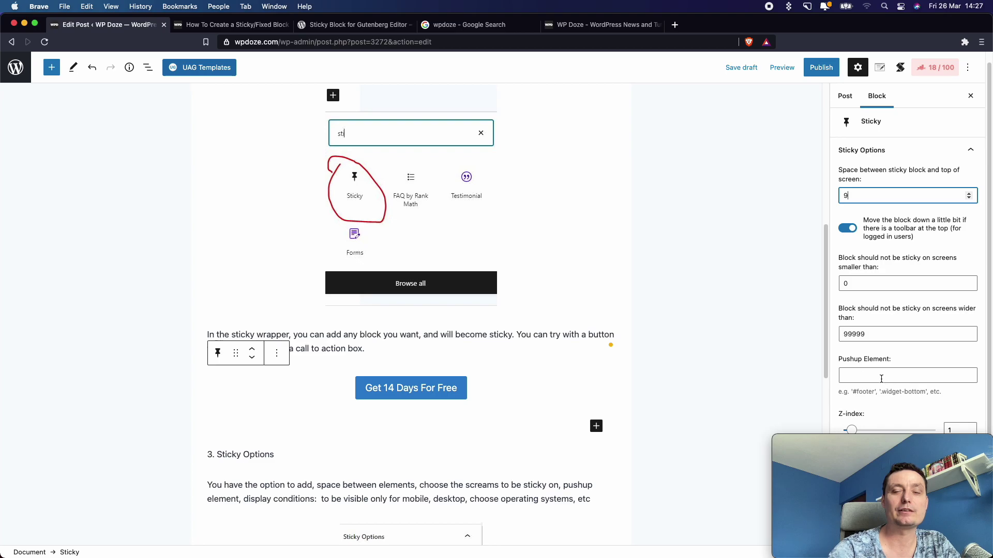
# Expand the advanced settings of the Sticky block.
pyautogui.moveTo(782, 444)
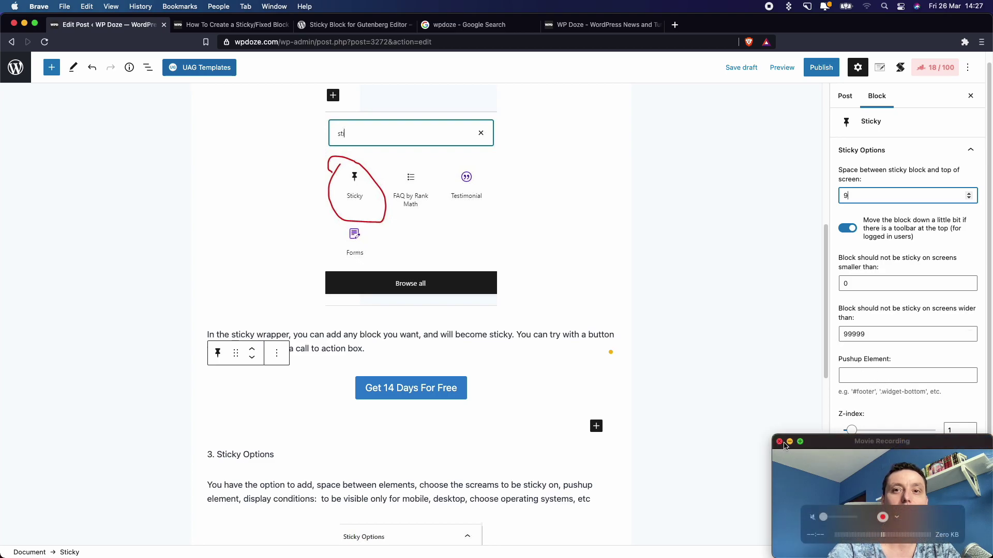
pyautogui.moveTo(859, 459); pyautogui.dragTo(684, 155)
pyautogui.click(973, 485)
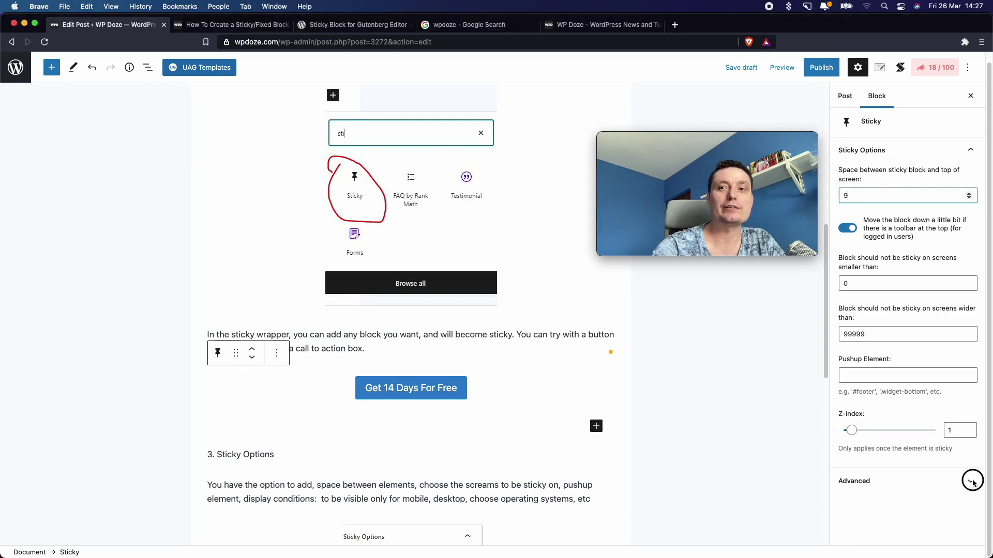
pyautogui.click(971, 482)
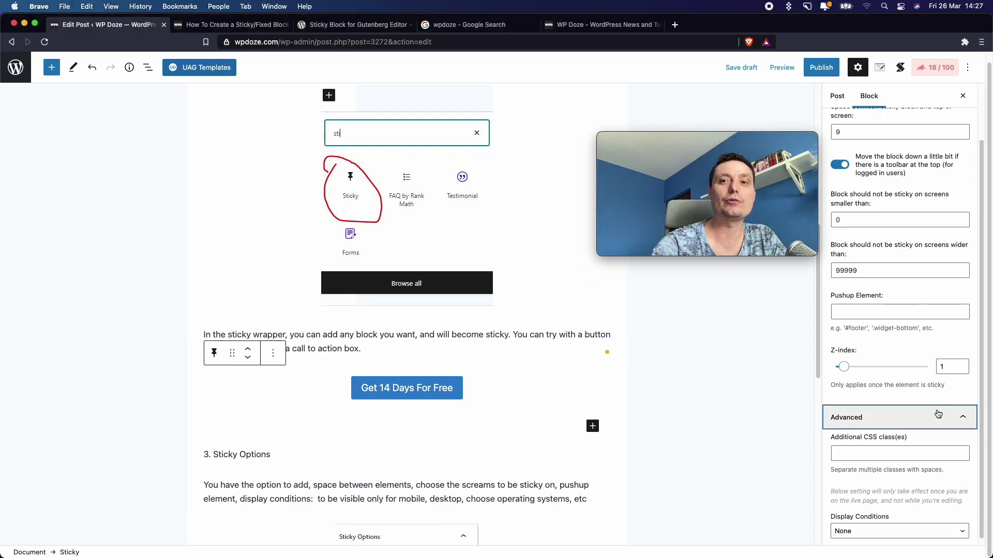
# Set the Sticky block's display condition to User State and review its hide options.
pyautogui.click(917, 527)
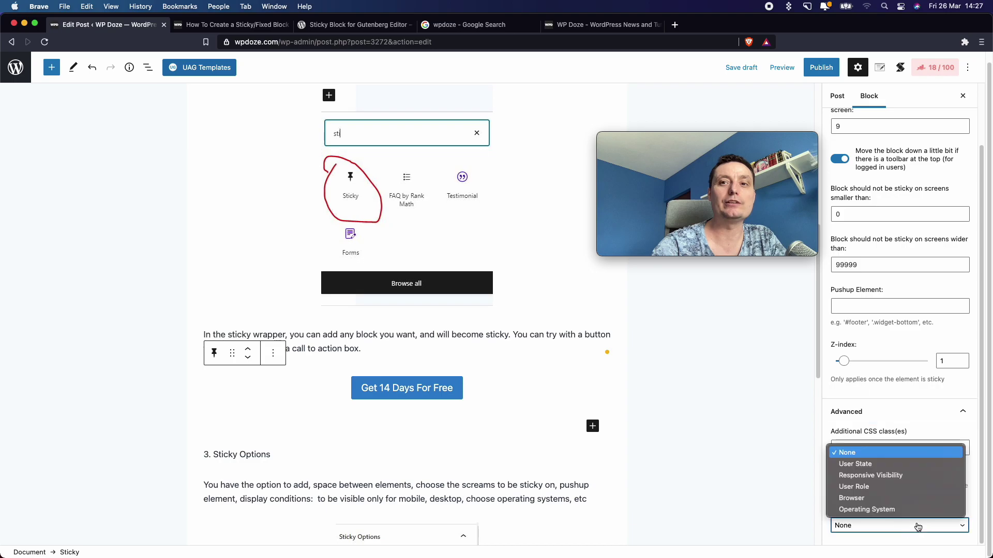
pyautogui.click(879, 465)
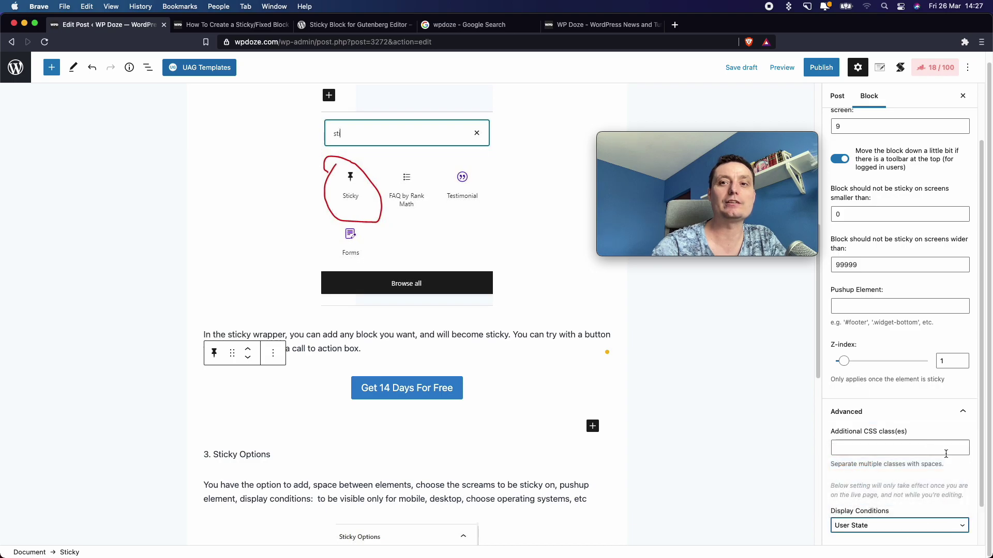
pyautogui.scroll(-2, 956, 467)
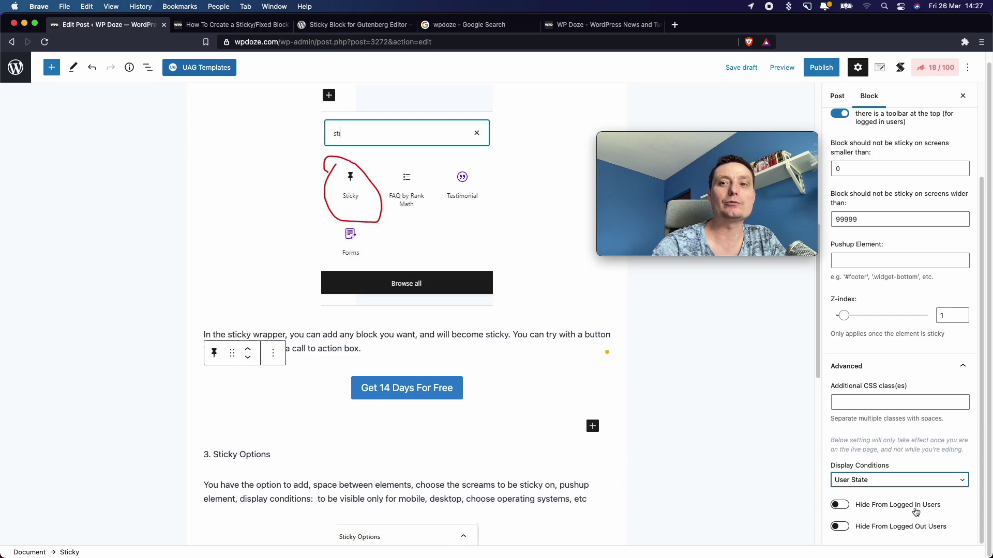
# Change the Sticky block's display condition to Responsive Visibility and review its device options.
pyautogui.click(944, 483)
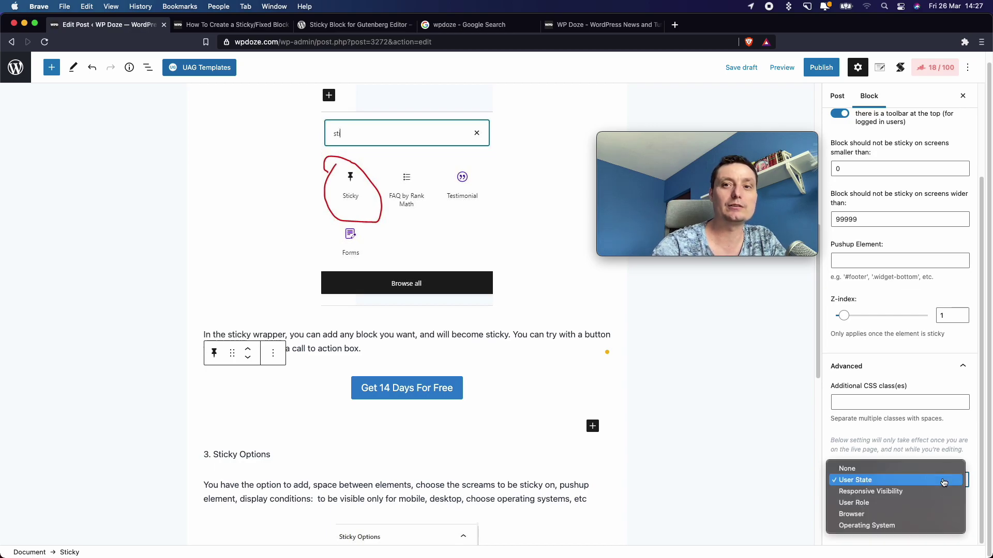
pyautogui.click(917, 496)
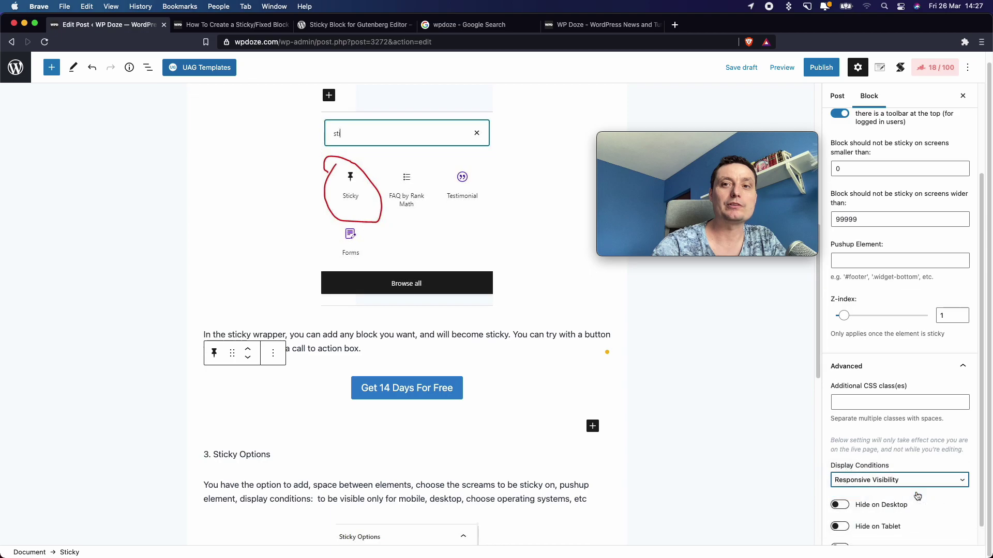
pyautogui.scroll(-1, 920, 500)
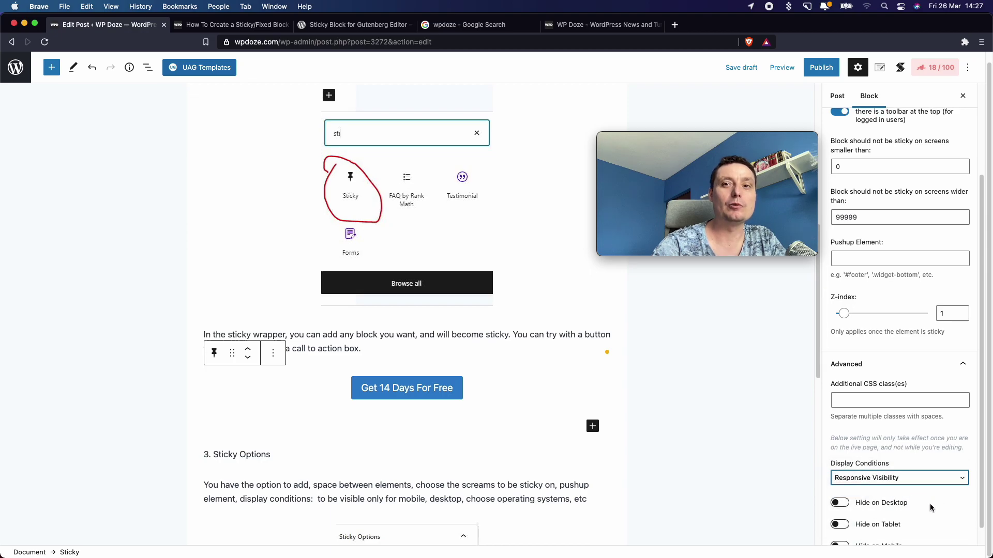
pyautogui.scroll(-1, 910, 497)
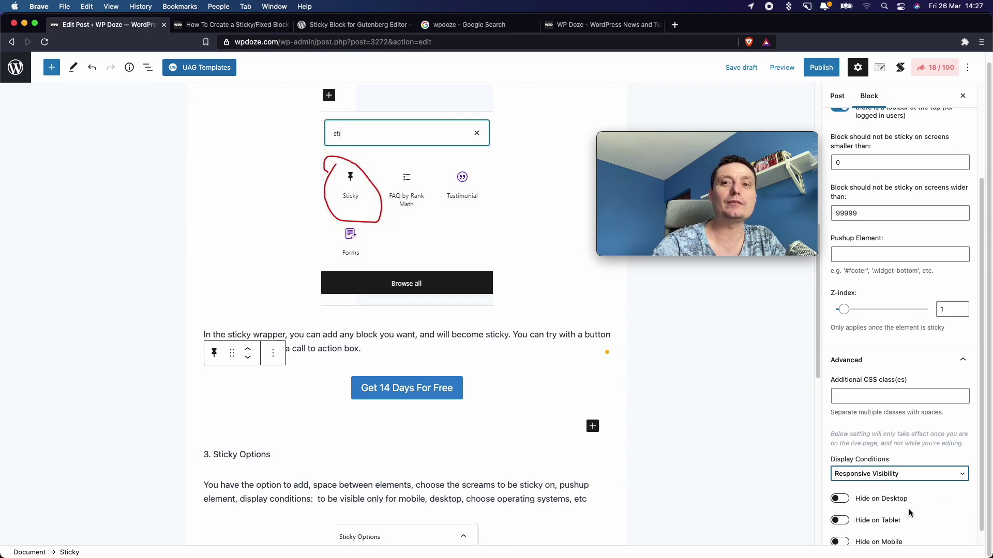
pyautogui.scroll(-1, 905, 502)
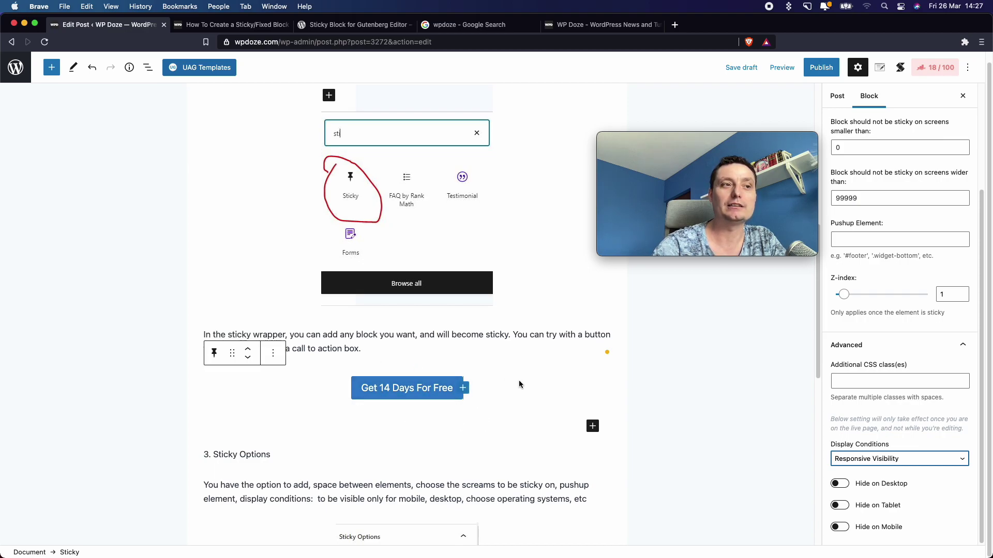
# Try the User Role and Browser display conditions on the Sticky block and look through the browsers it can be hidden on.
pyautogui.click(889, 459)
pyautogui.click(884, 470)
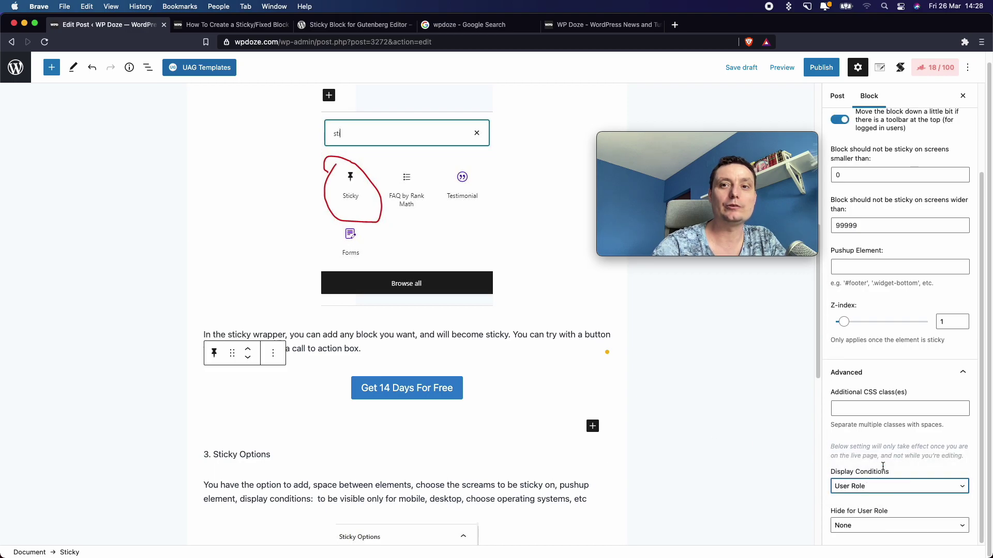
pyautogui.click(896, 492)
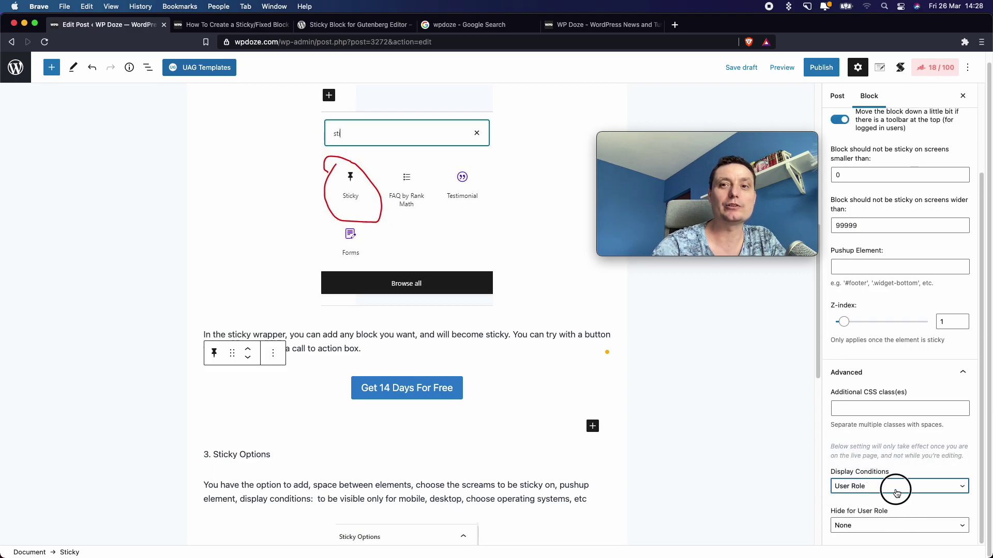
pyautogui.click(890, 498)
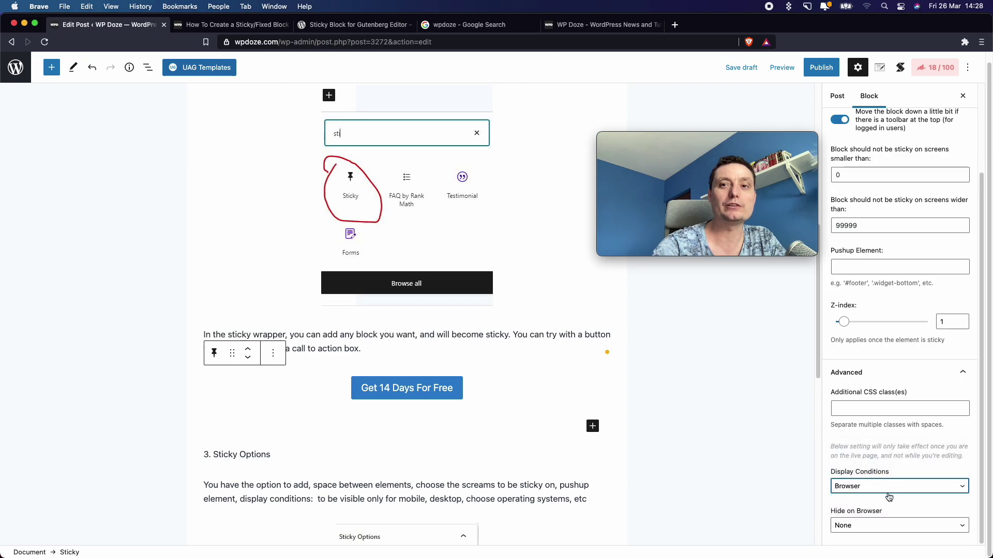
pyautogui.click(878, 527)
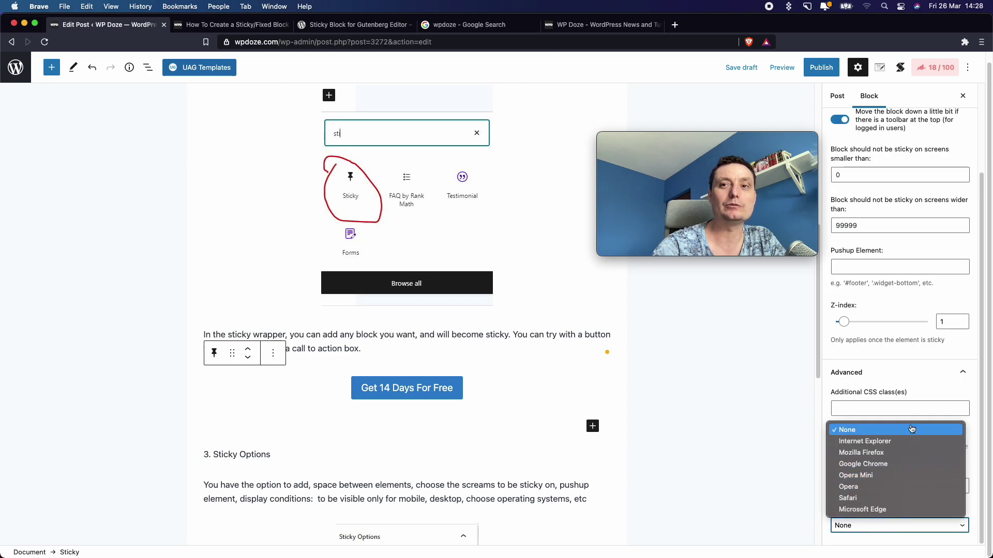
pyautogui.click(957, 400)
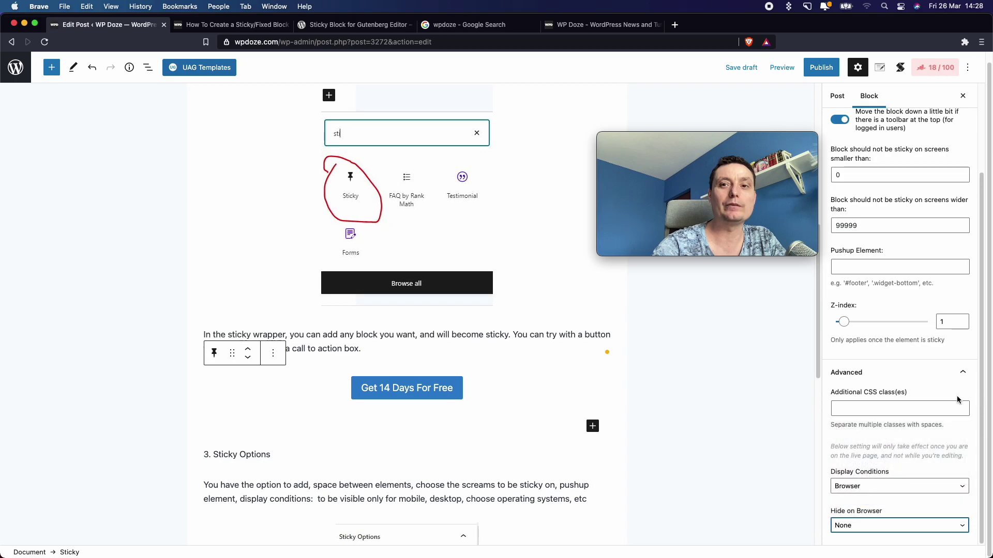
pyautogui.click(898, 531)
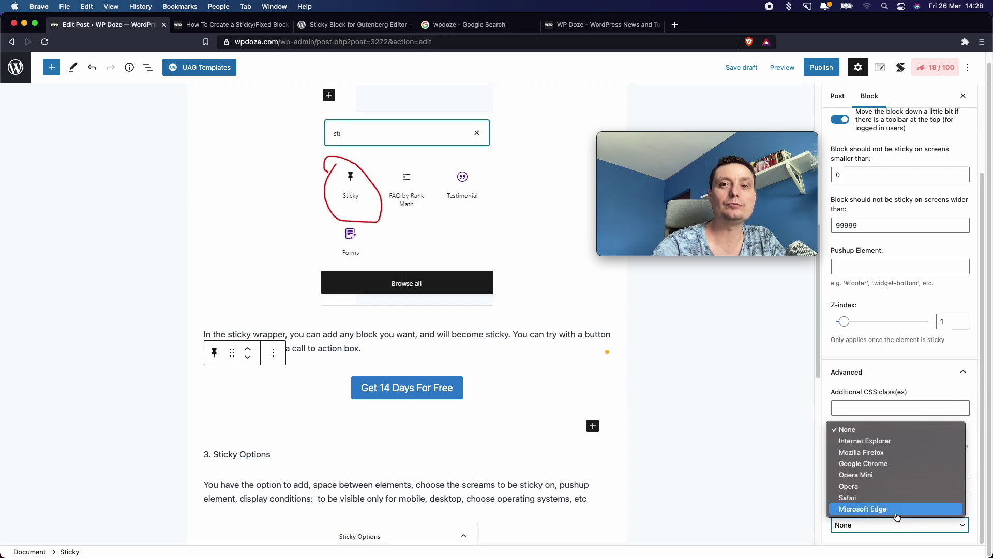
pyautogui.click(920, 530)
# Set the Sticky block's display condition to Operating System and review the systems it can be hidden on.
pyautogui.click(913, 486)
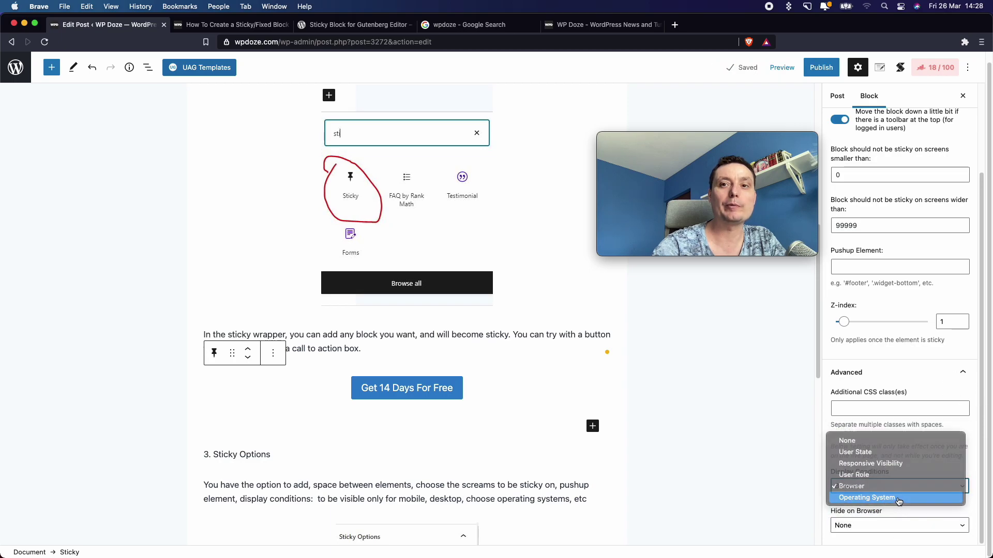
pyautogui.click(899, 497)
pyautogui.click(895, 525)
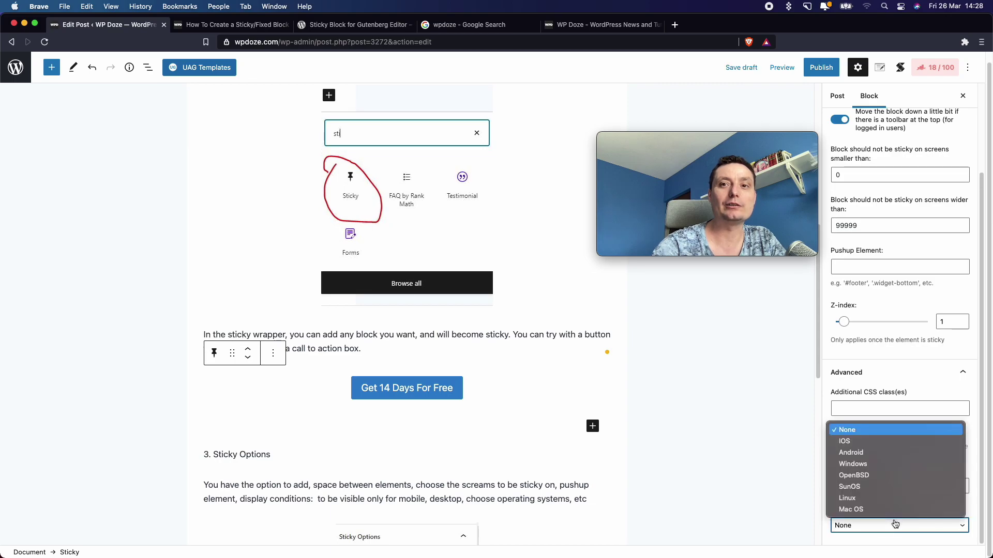
pyautogui.click(895, 525)
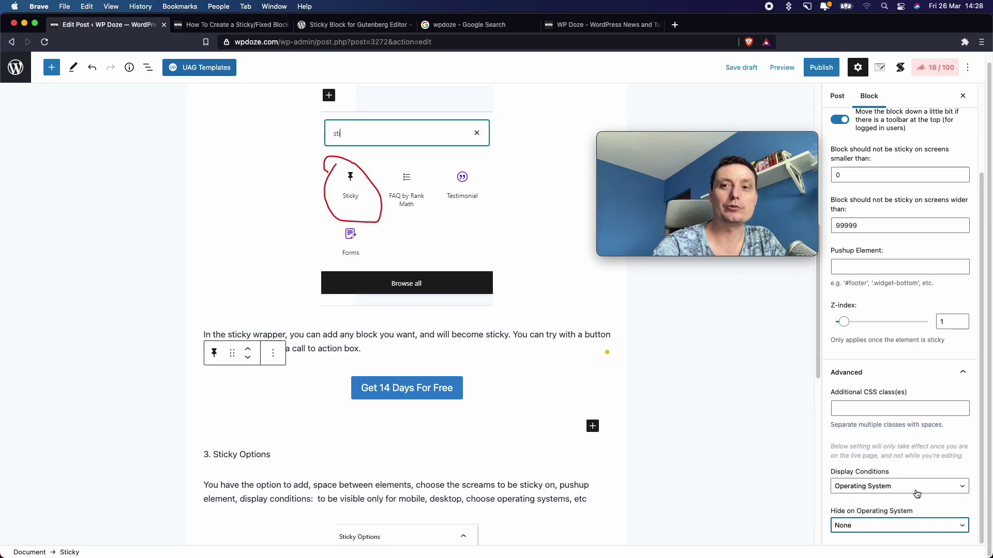
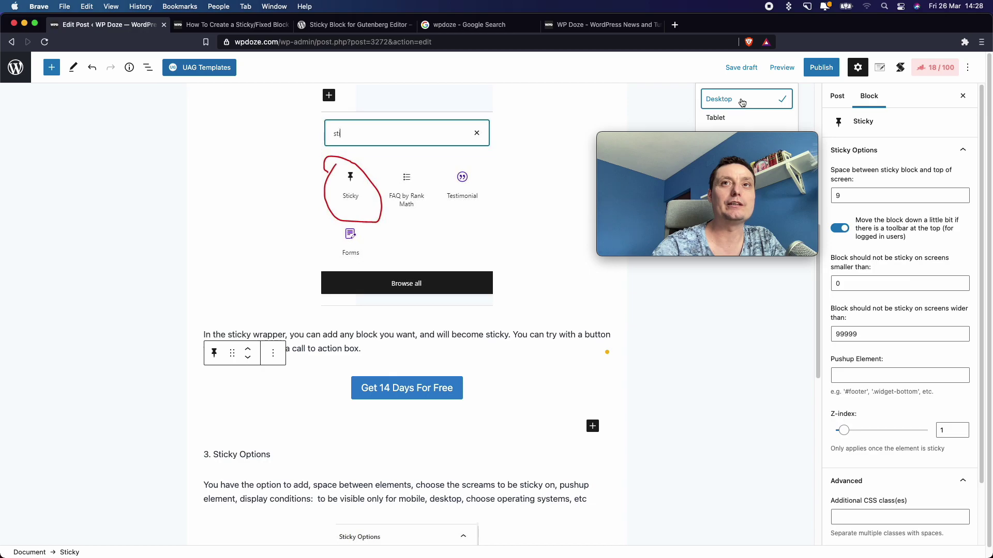
# Preview the post in a new tab again and examine the gap above the sticky "Get 14 Days For Free" button.
pyautogui.moveTo(674, 158); pyautogui.dragTo(842, 471)
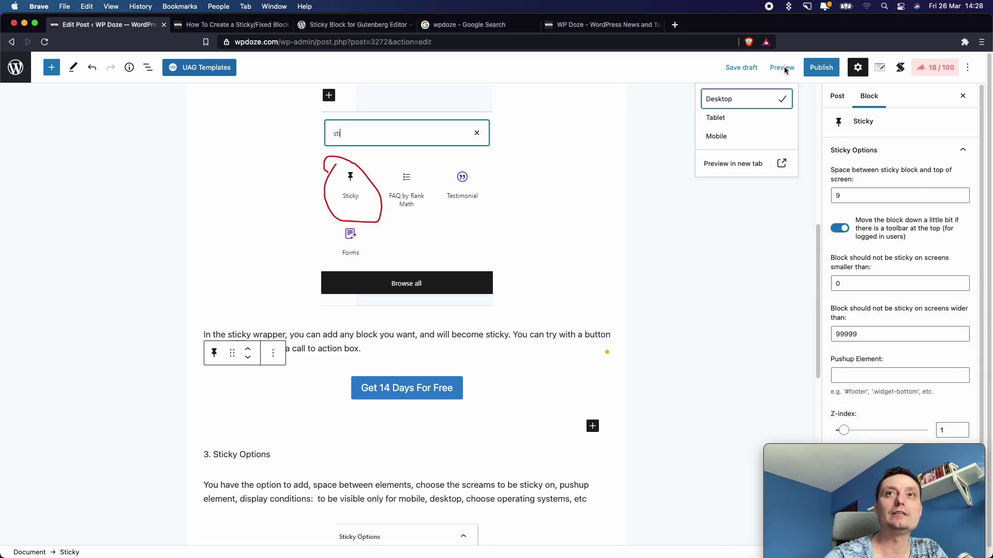
pyautogui.click(734, 163)
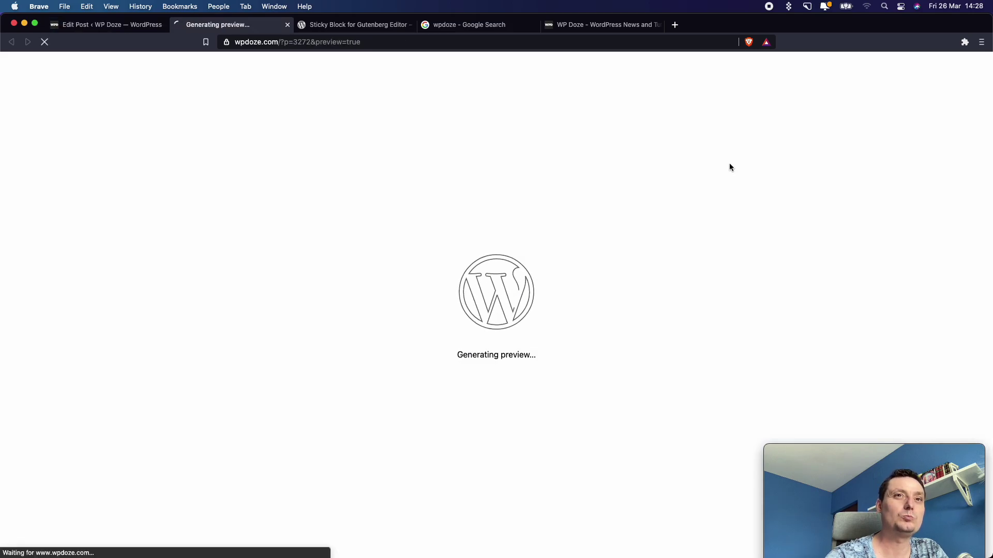
pyautogui.scroll(-12, 528, 171)
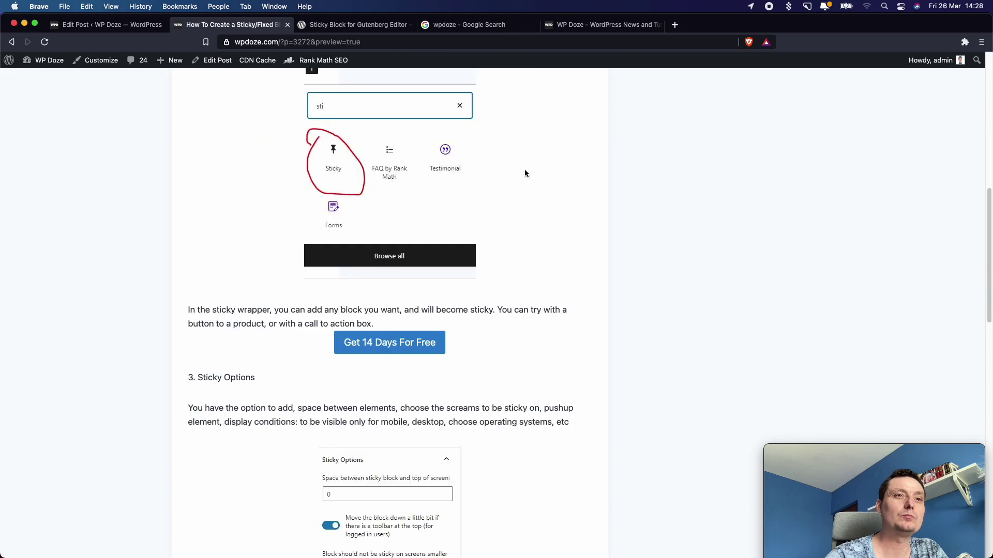
pyautogui.scroll(-2, 523, 169)
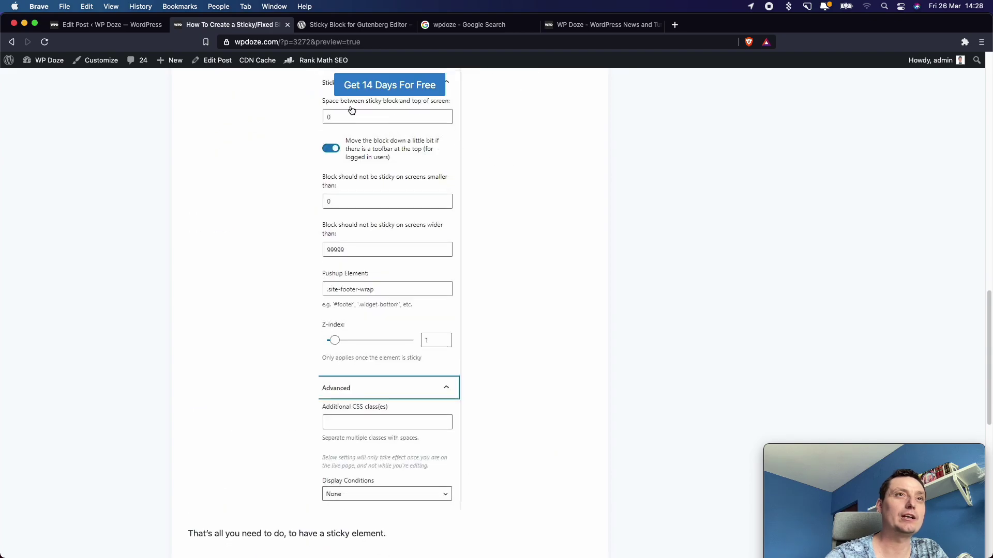
# Examine how the sticky "Get 14 Days For Free" button overlays the Sticky Options picture in the previewed post.
pyautogui.scroll(1, 409, 89)
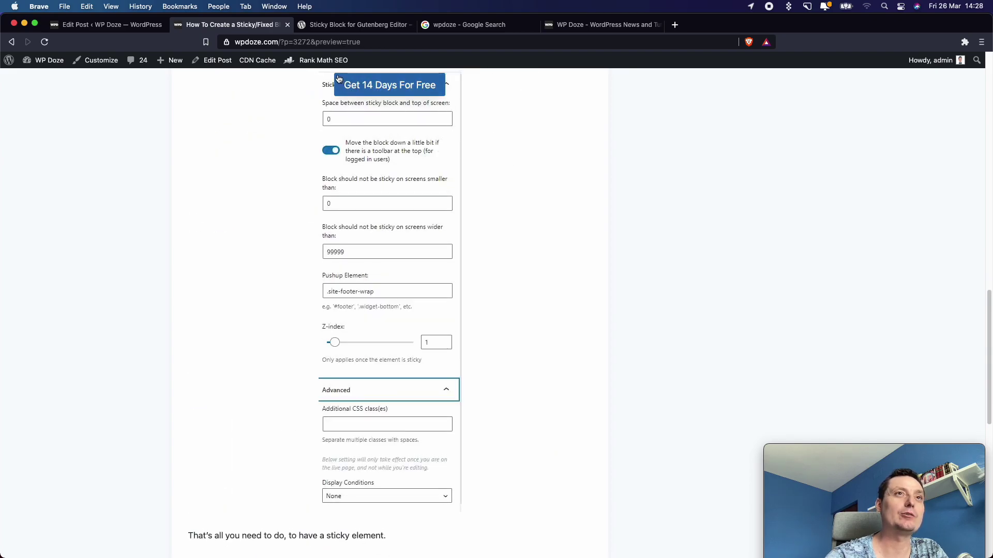
pyautogui.scroll(-2, 414, 83)
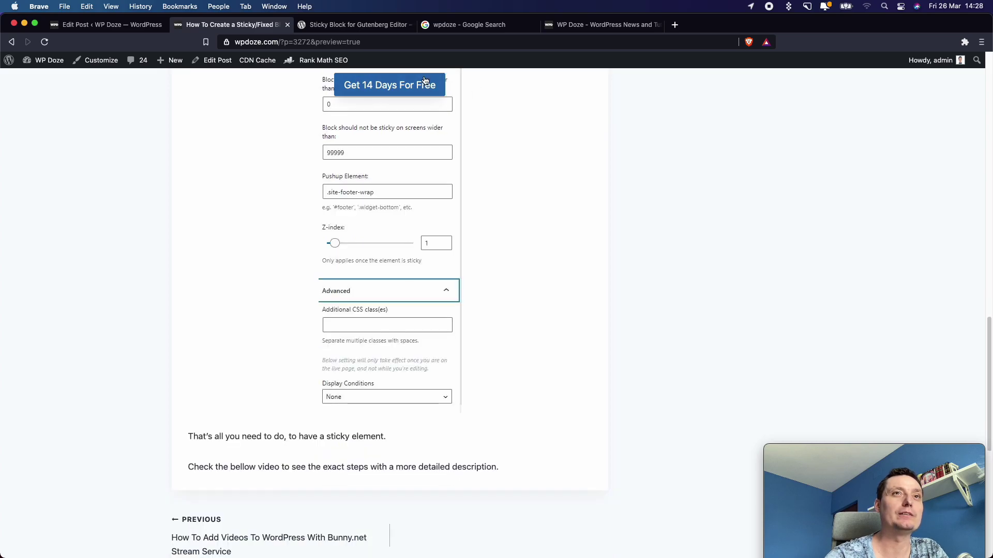
pyautogui.scroll(1, 445, 103)
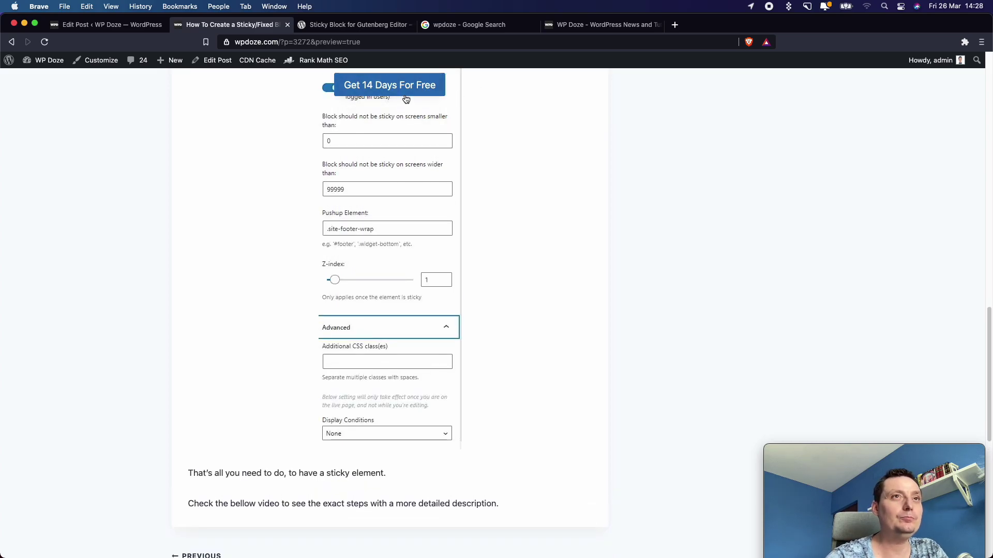
pyautogui.scroll(-1, 458, 110)
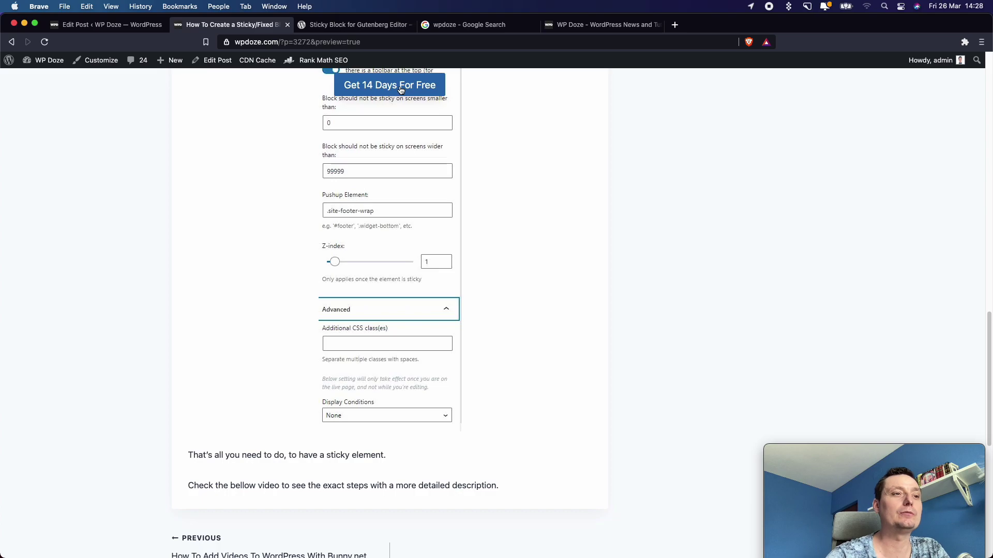
pyautogui.scroll(-2, 459, 111)
# Return to the post editor and remove the Buttons block from inside the Sticky block.
pyautogui.click(109, 24)
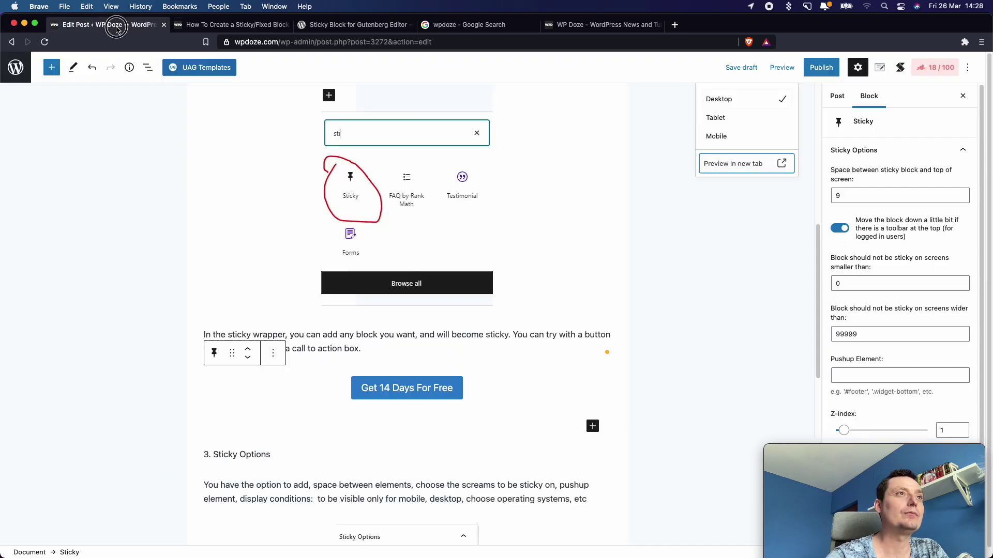
pyautogui.click(480, 389)
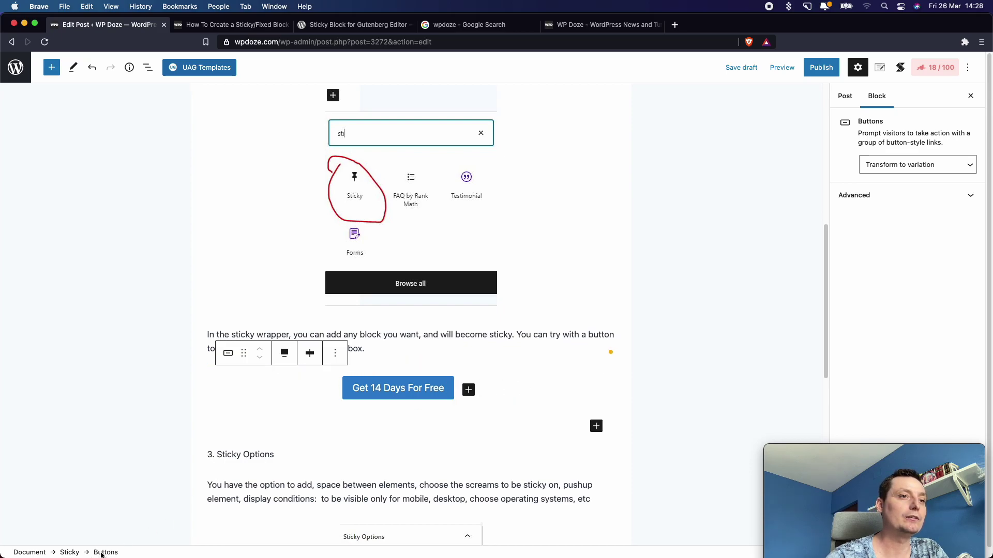
pyautogui.click(335, 353)
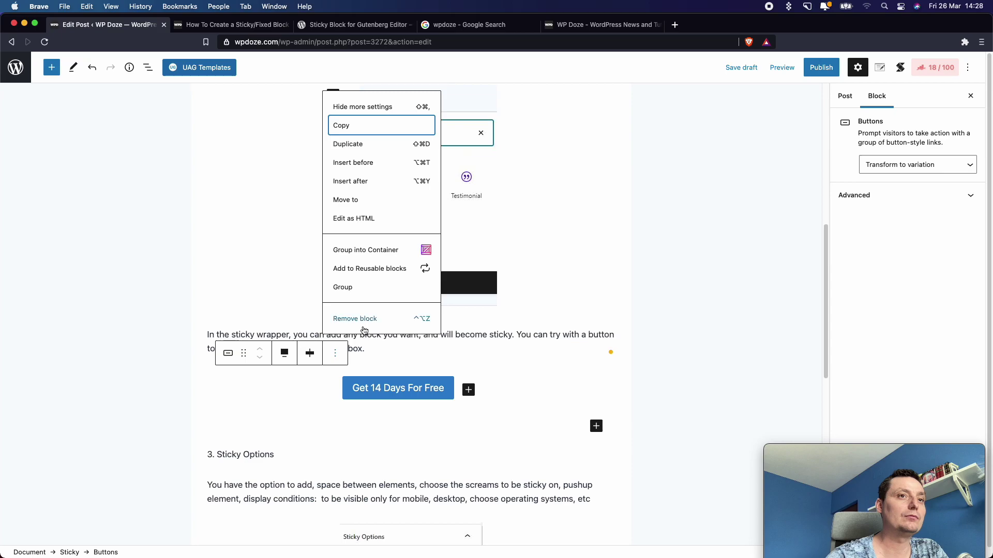
pyautogui.click(362, 326)
pyautogui.click(382, 351)
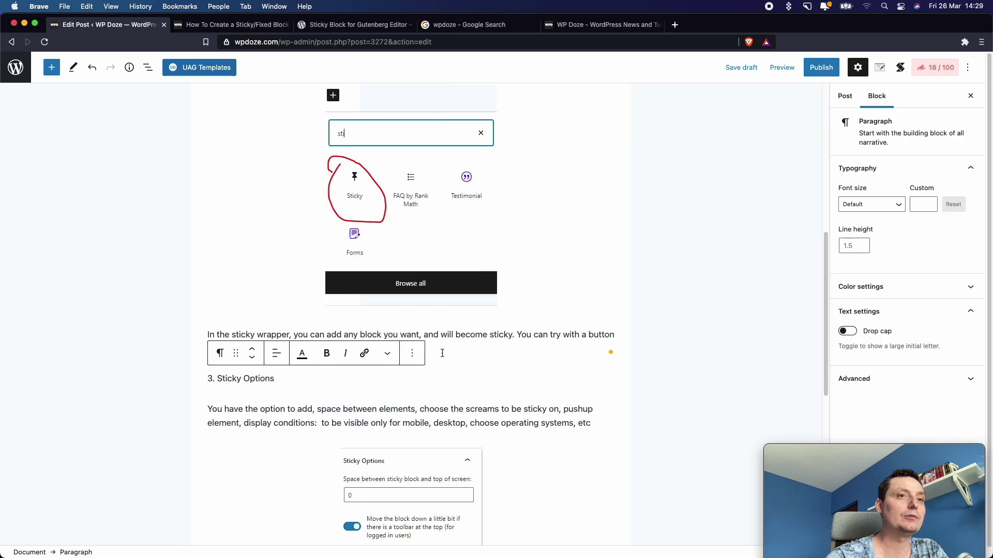
# Search the blocks for "cal" and insert a Call to Action block inside the empty Sticky block.
pyautogui.click(443, 364)
pyautogui.click(365, 385)
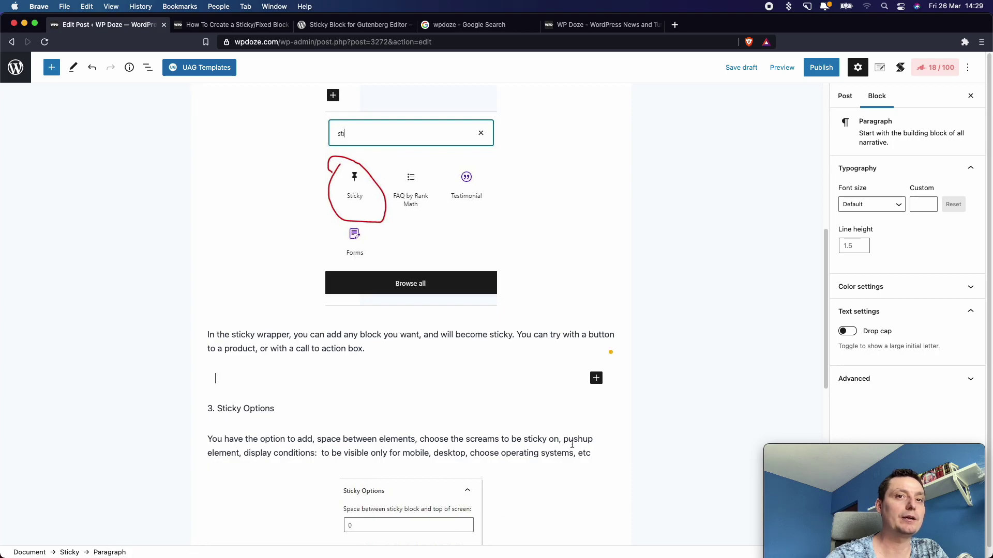
pyautogui.click(597, 382)
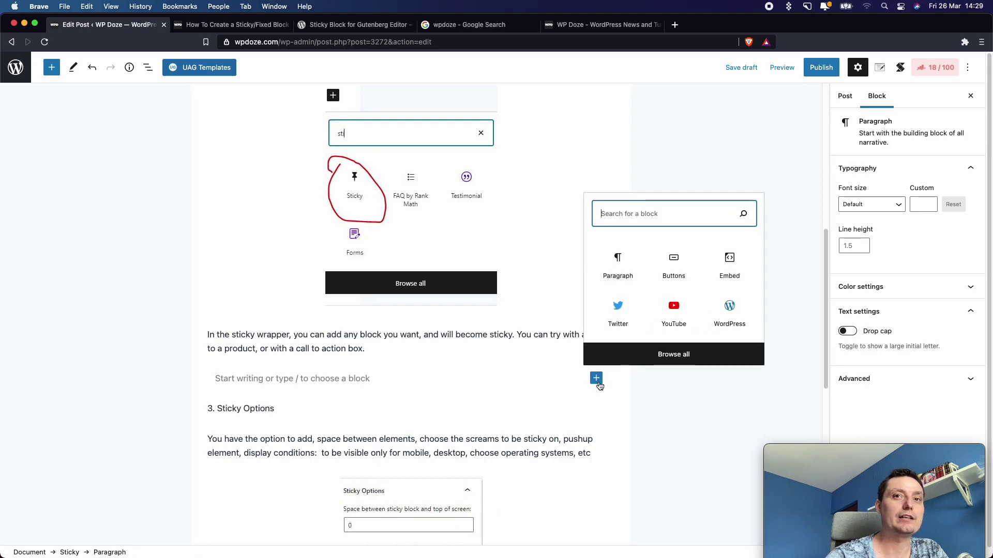
pyautogui.write('cal')
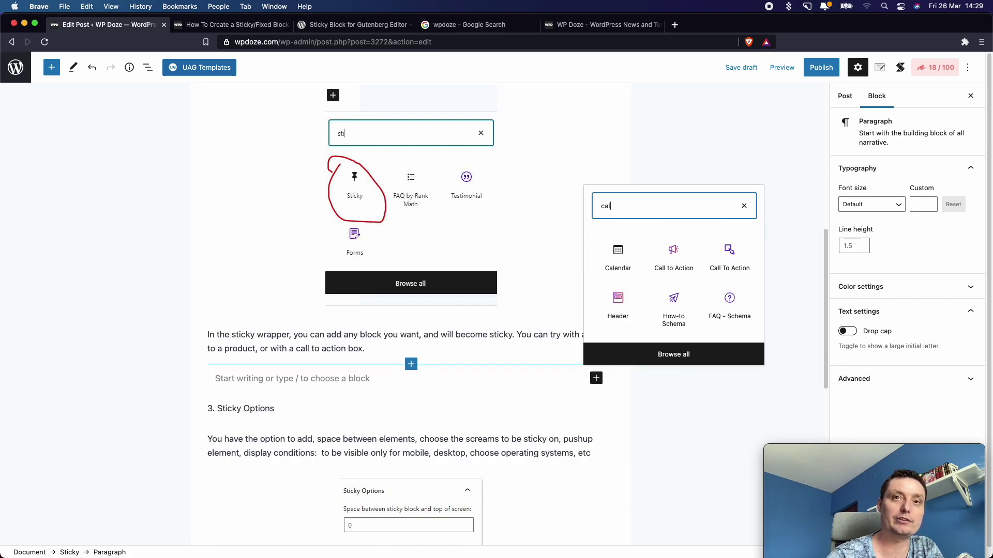
pyautogui.click(668, 260)
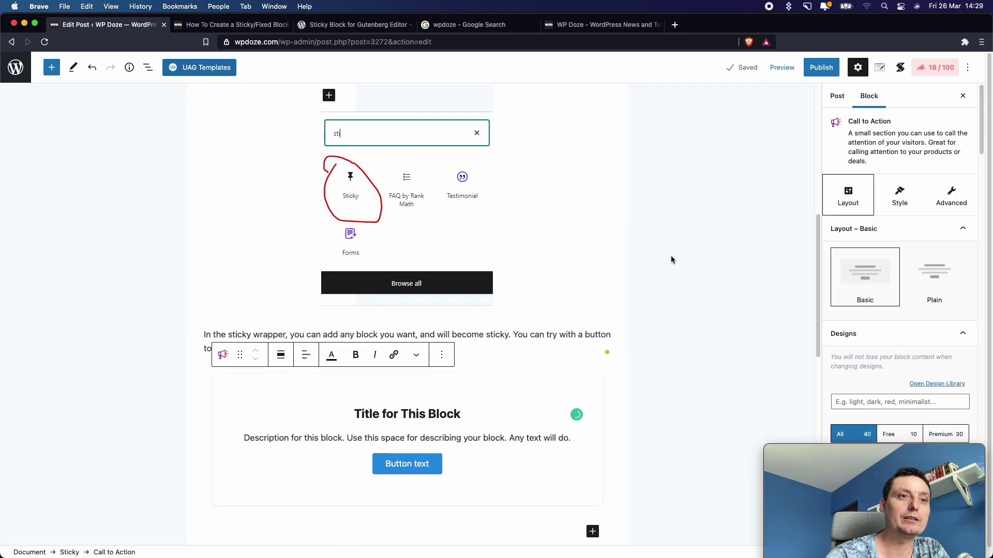
# Replace the Call to Action block's title with "My Super Offer".
pyautogui.scroll(-2, 551, 299)
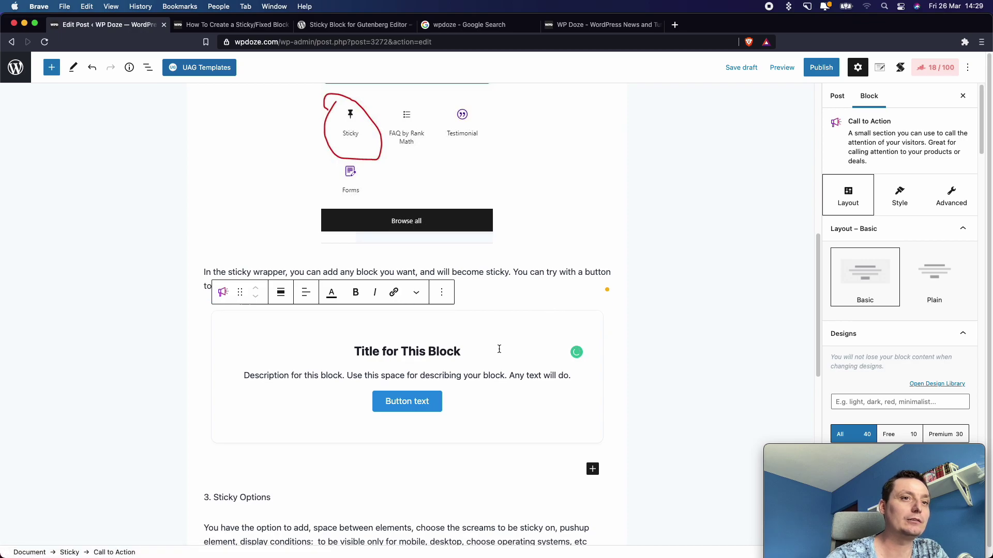
pyautogui.tripleClick(396, 351)
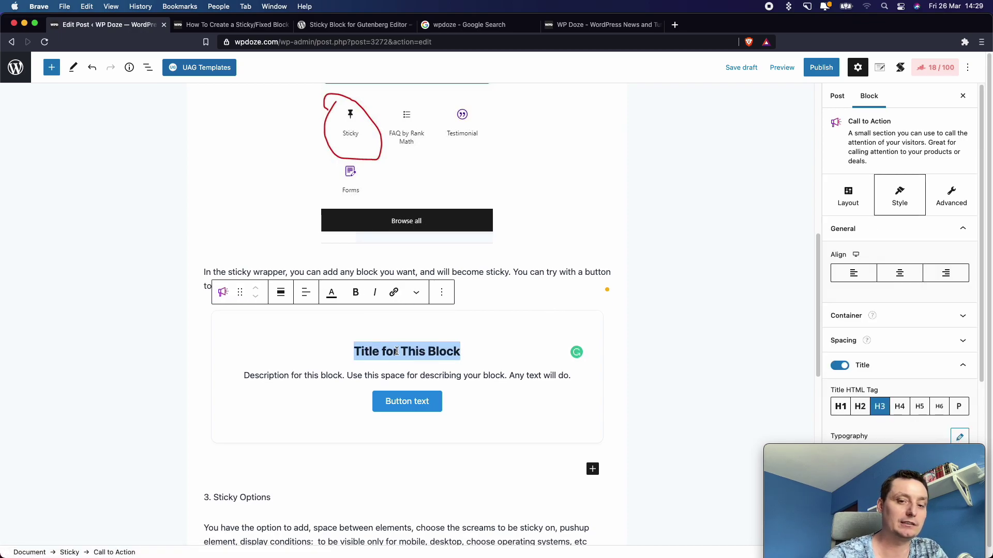
pyautogui.write('My ')
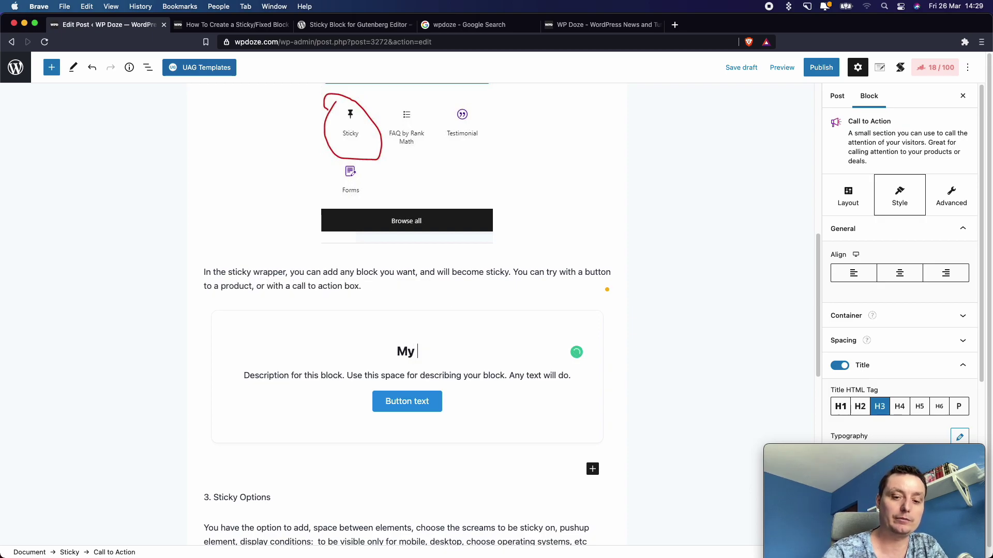
pyautogui.write('Supe')
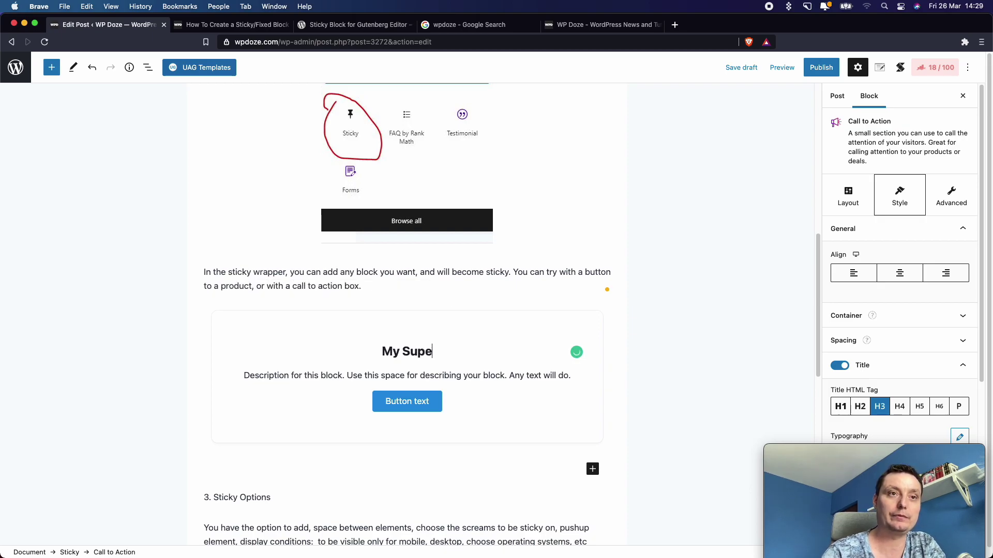
pyautogui.write('r Offer')
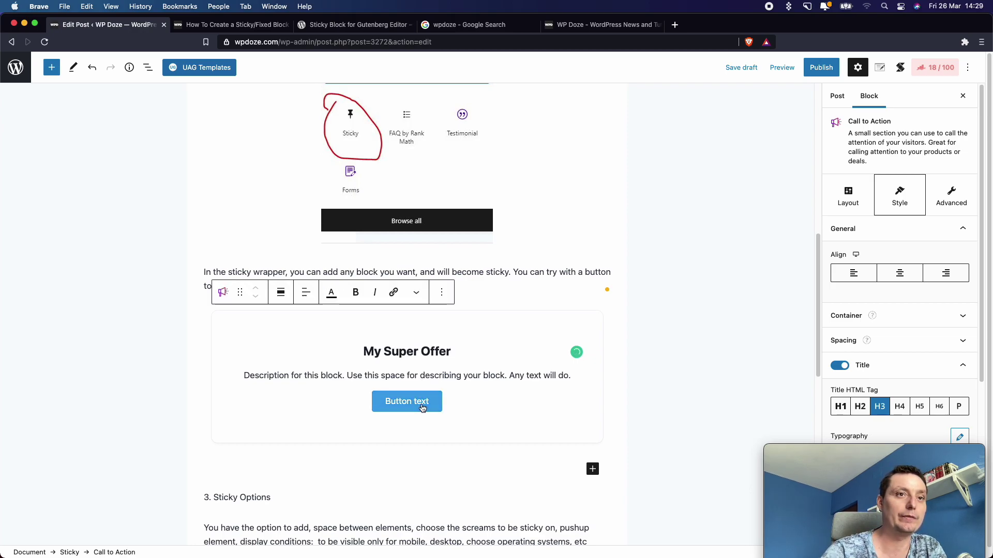
pyautogui.click(405, 423)
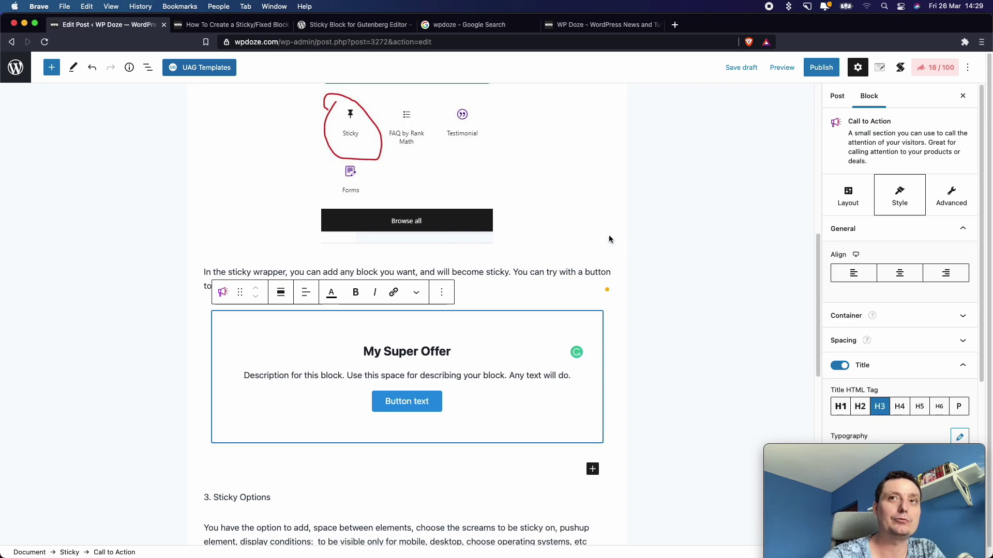
# Preview the post in a new tab and check the sticky behaviour of the "My Super Offer" box down to the comment form.
pyautogui.click(774, 72)
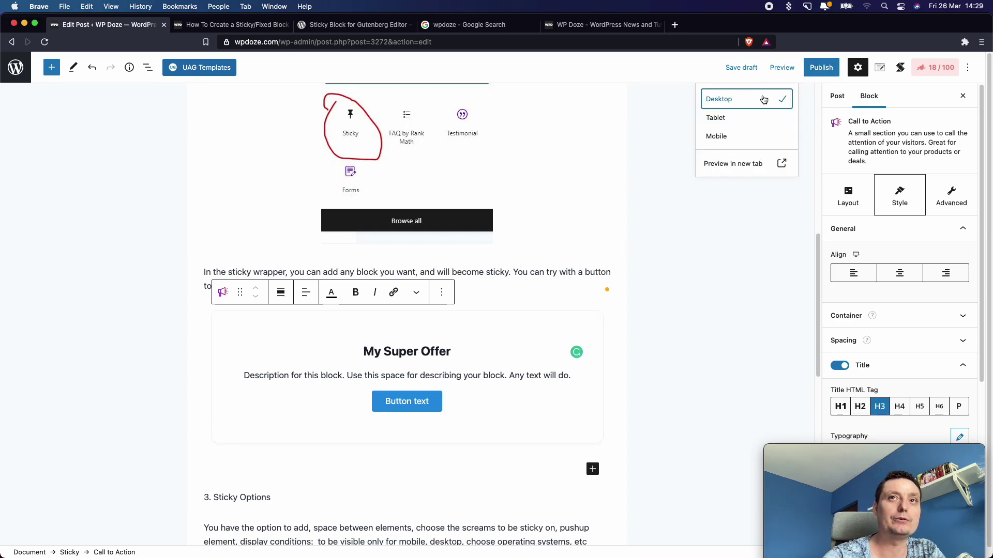
pyautogui.click(745, 163)
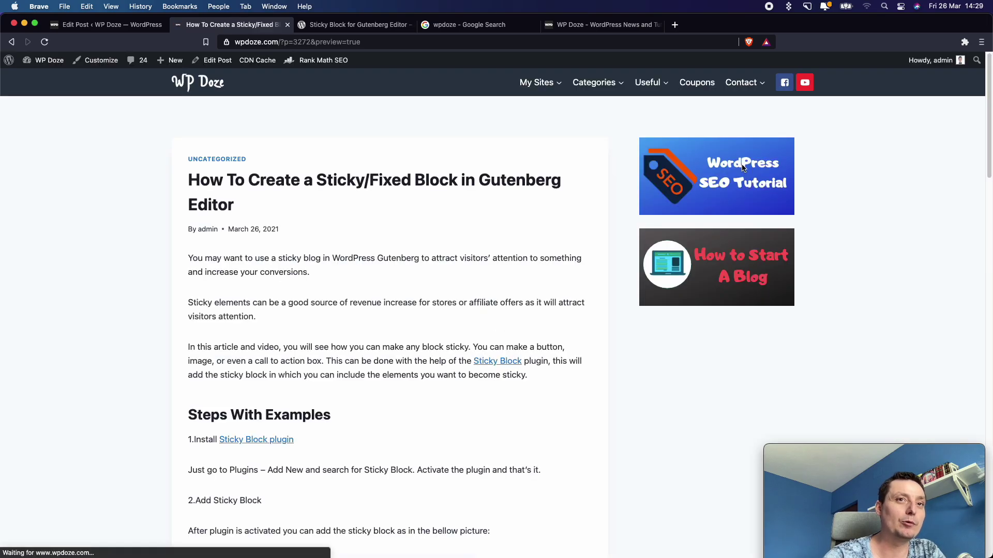
pyautogui.scroll(-3, 644, 170)
pyautogui.scroll(-10, 642, 169)
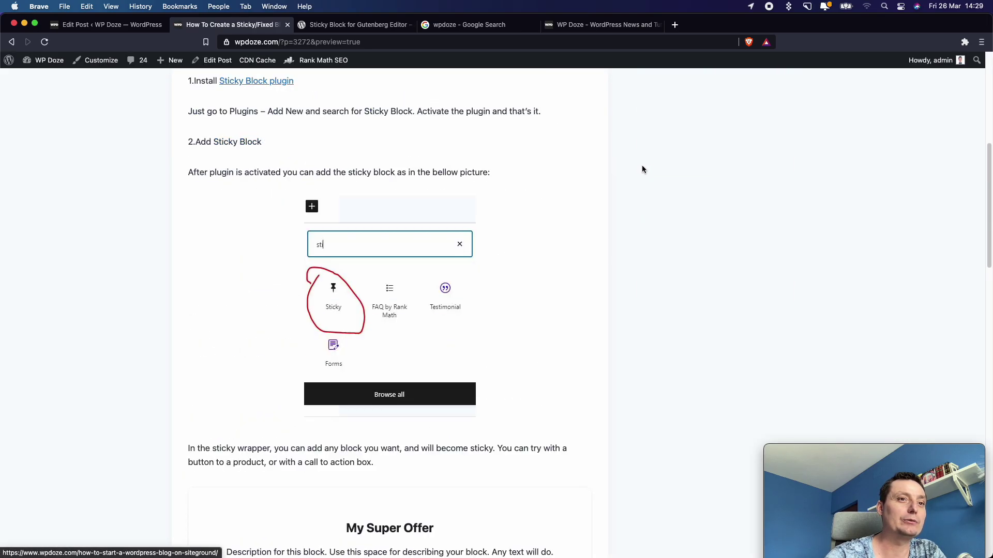
pyautogui.scroll(-5, 641, 169)
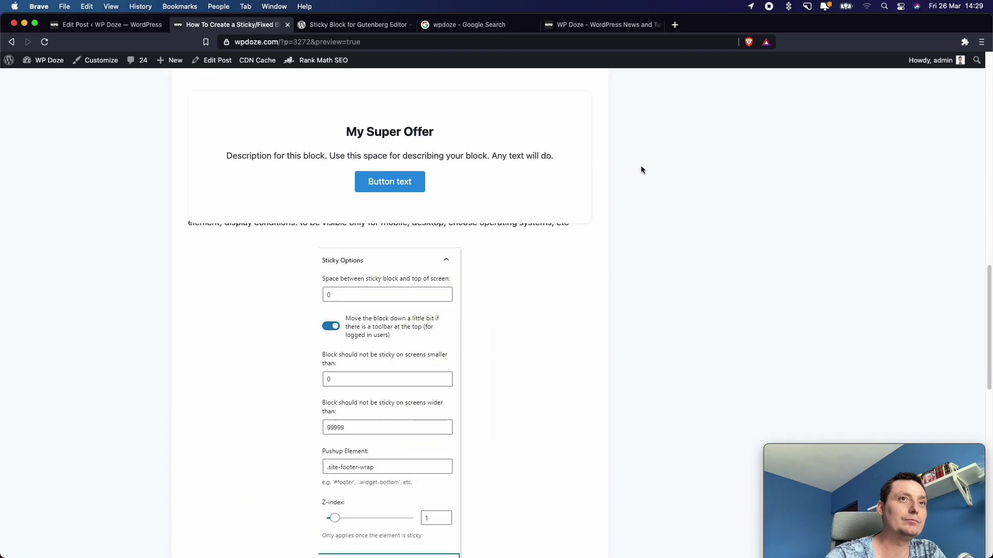
pyautogui.scroll(-4, 449, 209)
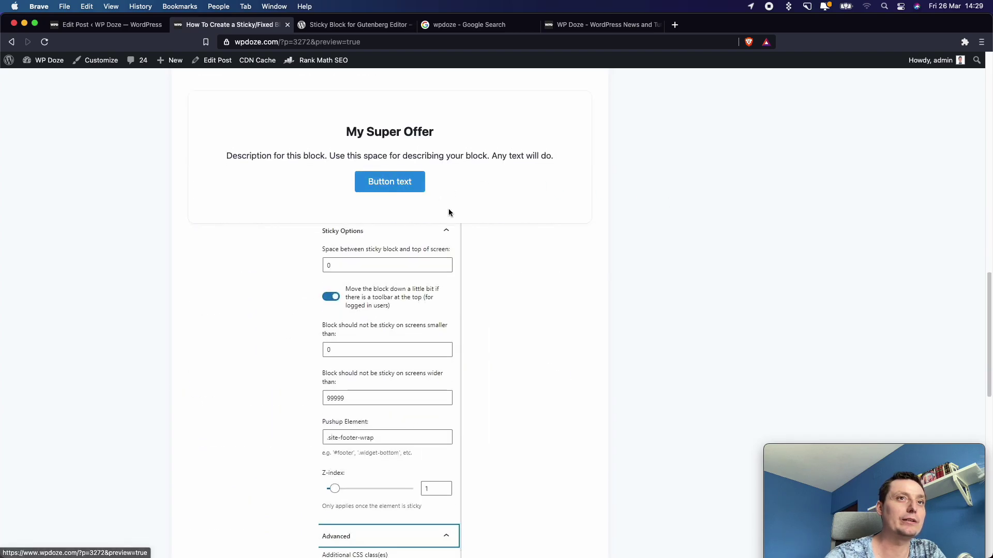
pyautogui.scroll(-10, 492, 230)
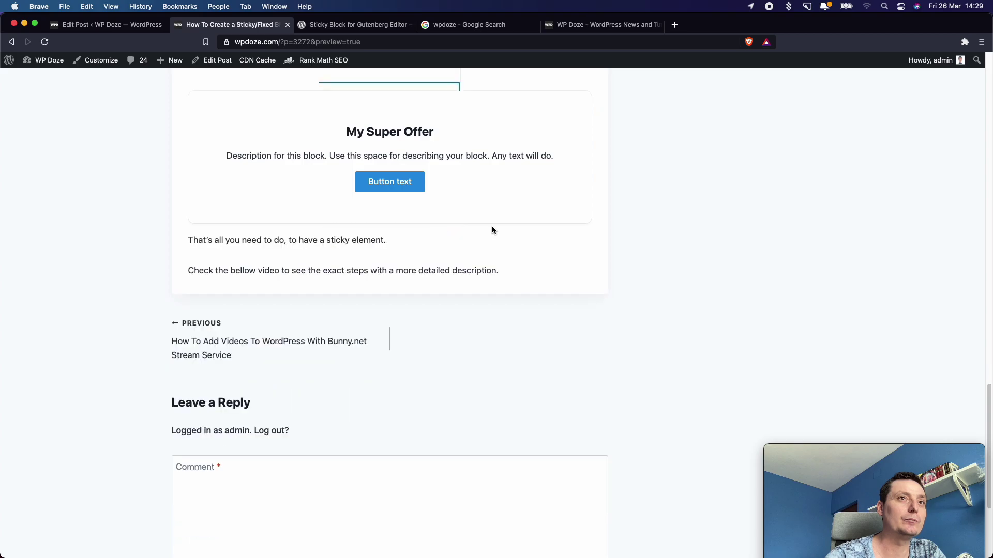
# Compare the "My Super Offer" box at its original place in the previewed post with its sticky position over the content below.
pyautogui.scroll(10, 491, 230)
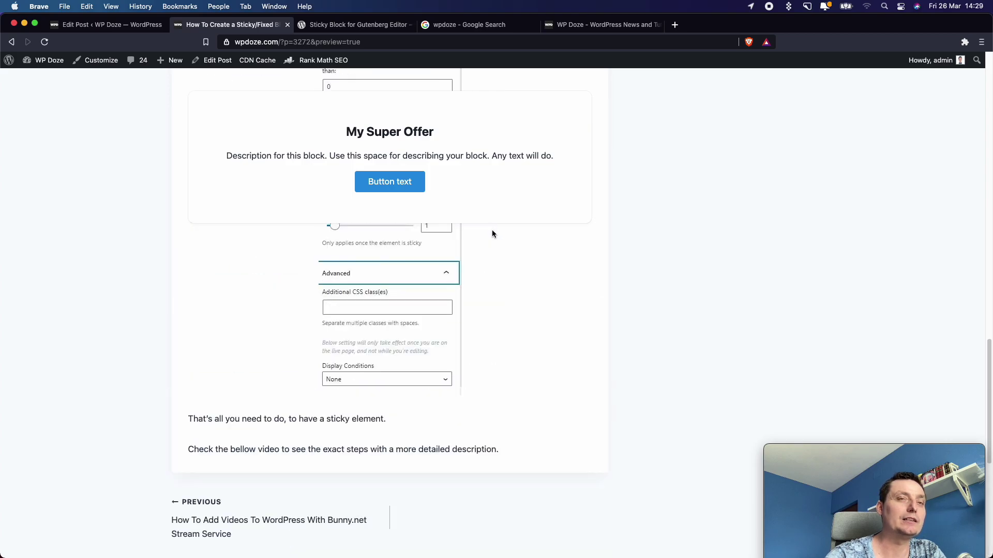
pyautogui.scroll(3, 495, 238)
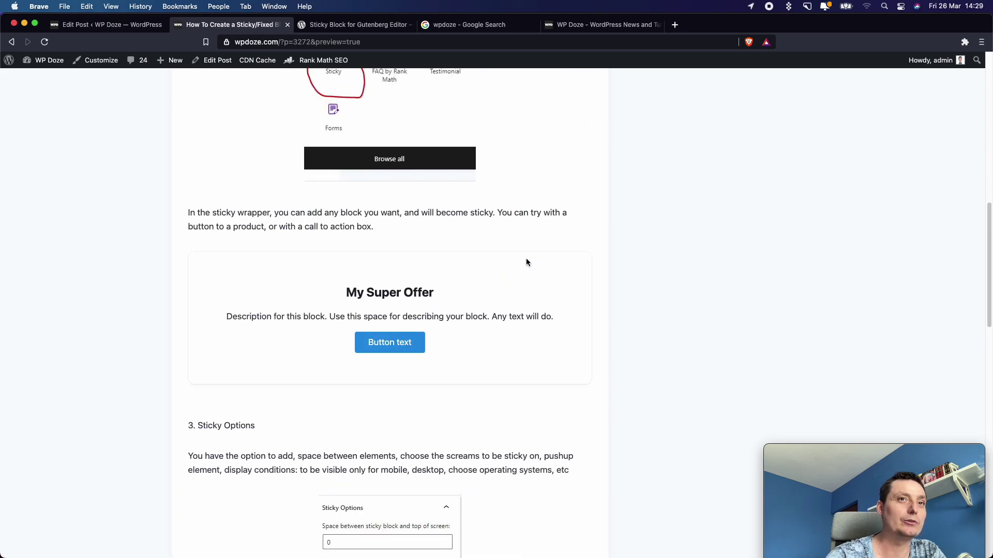
pyautogui.scroll(3, 568, 279)
pyautogui.scroll(-10, 562, 279)
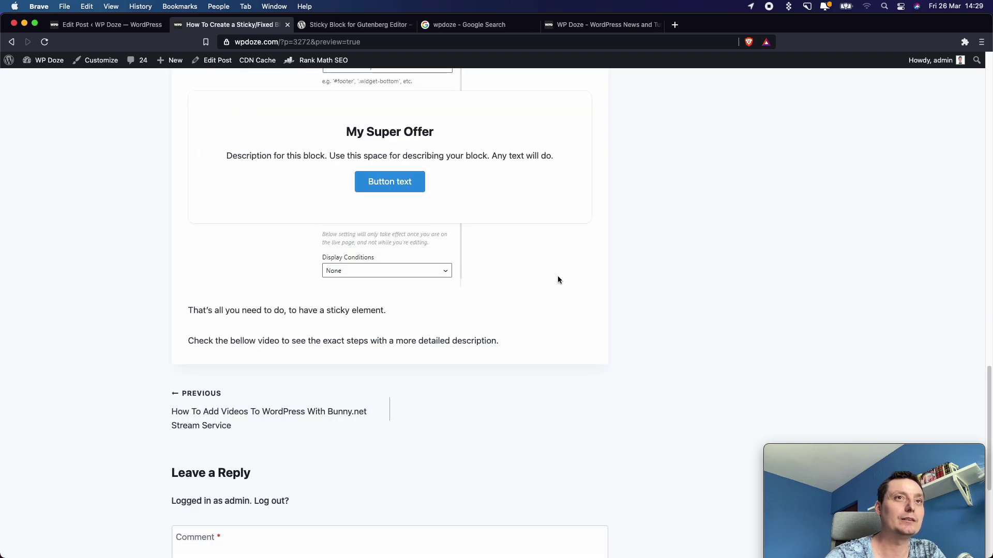
pyautogui.scroll(10, 557, 279)
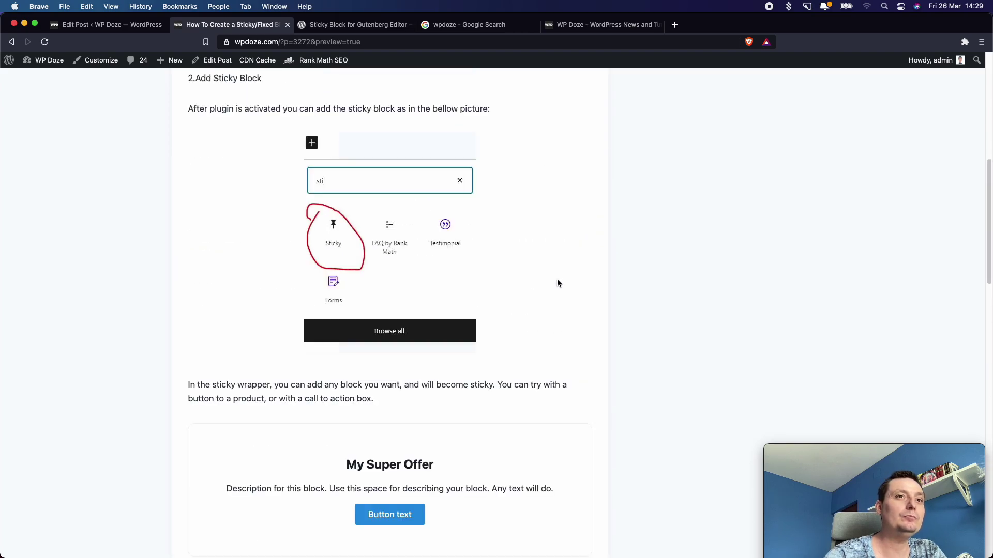
pyautogui.scroll(-1, 558, 283)
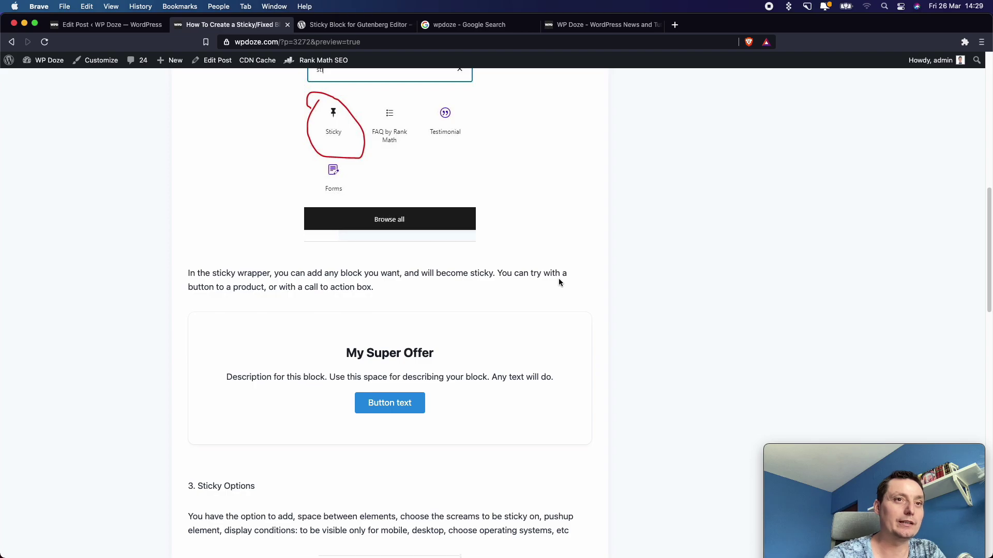
pyautogui.scroll(-10, 559, 278)
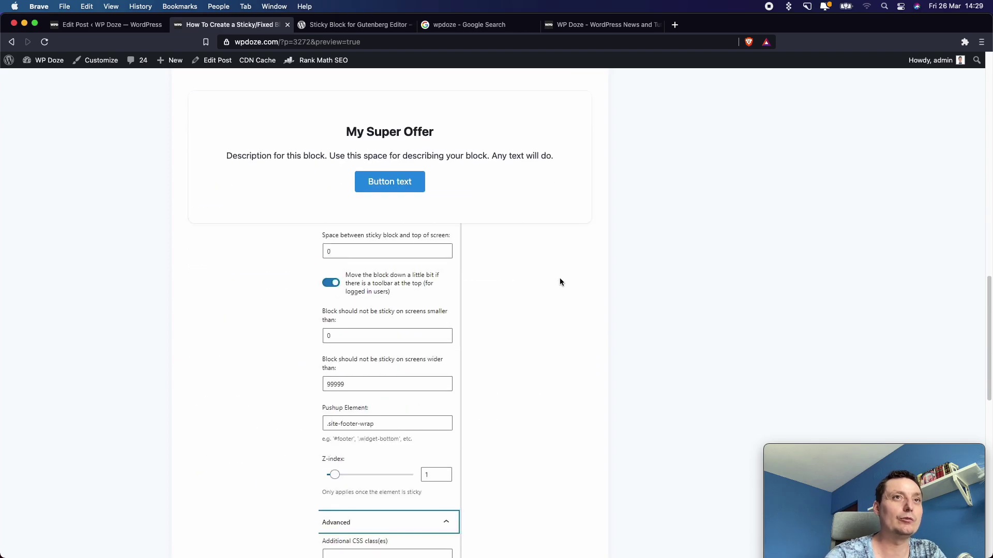
pyautogui.scroll(10, 504, 226)
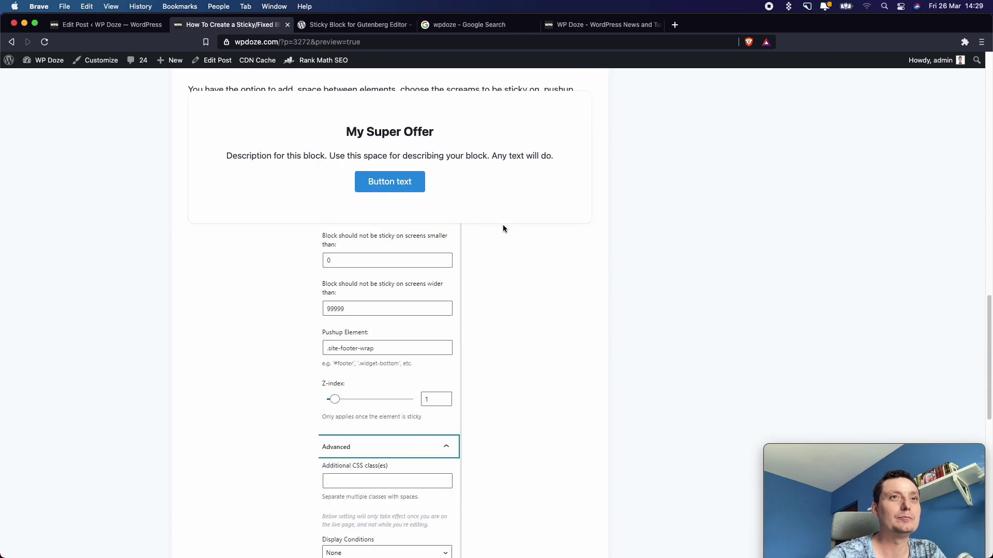
pyautogui.scroll(2, 548, 282)
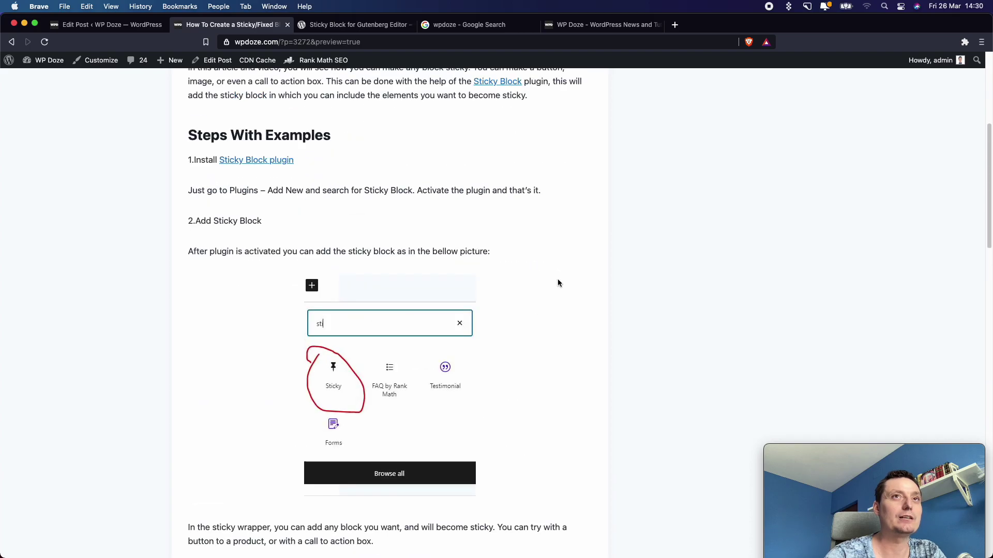
pyautogui.scroll(-5, 679, 192)
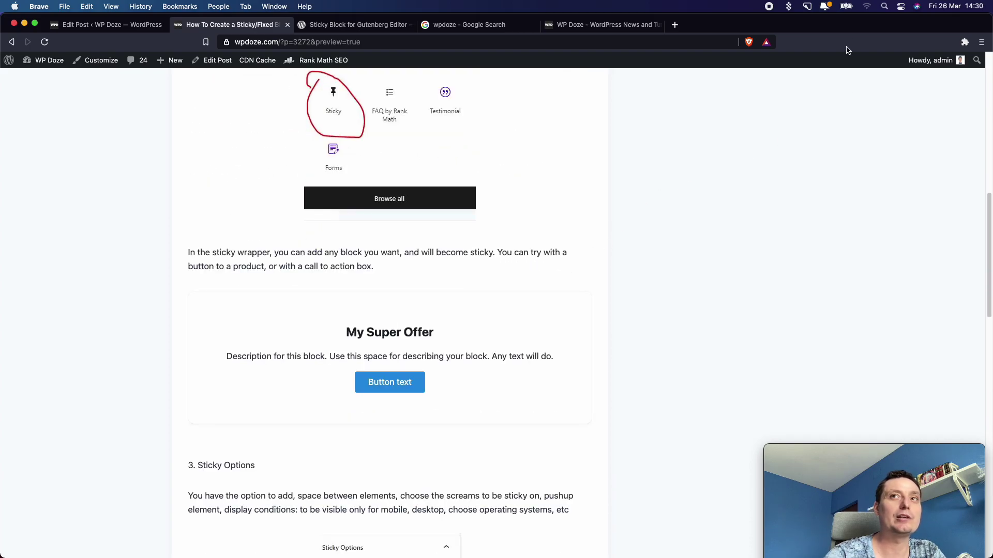
# Narrow the browser window to roughly phone width and detach the post editor into its own window beside the preview.
pyautogui.moveTo(865, 23); pyautogui.dragTo(916, 36)
pyautogui.moveTo(77, 110); pyautogui.dragTo(797, 155)
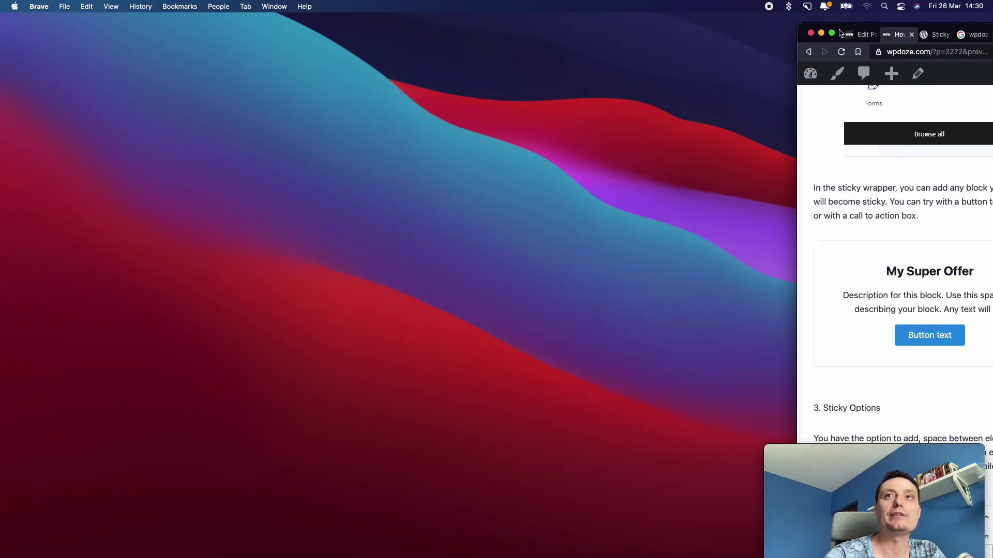
pyautogui.moveTo(854, 34); pyautogui.dragTo(511, 42)
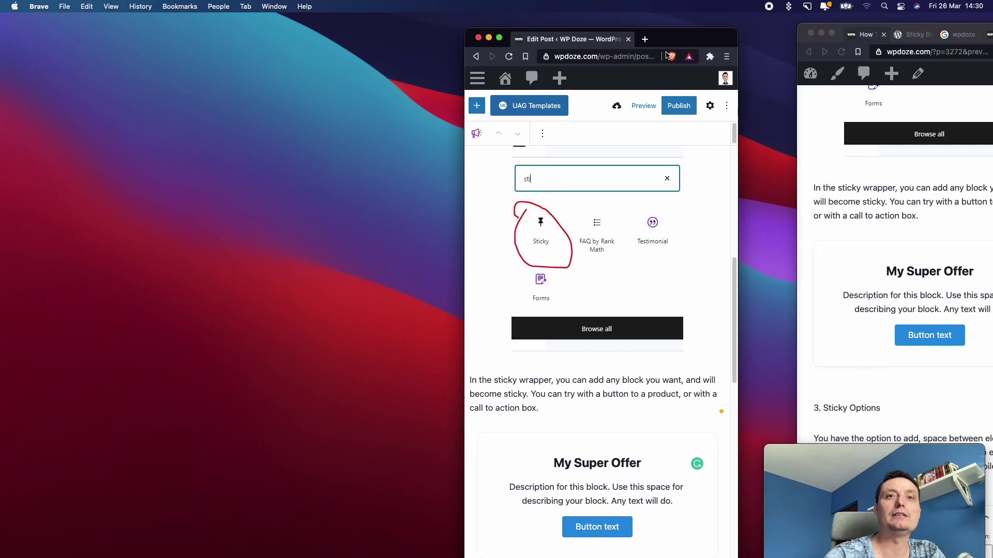
# Bring the narrow preview window beside the editor and check how the "My Super Offer" box sticks while scrolling at phone width.
pyautogui.moveTo(950, 29); pyautogui.dragTo(374, 41)
pyautogui.scroll(15, 388, 144)
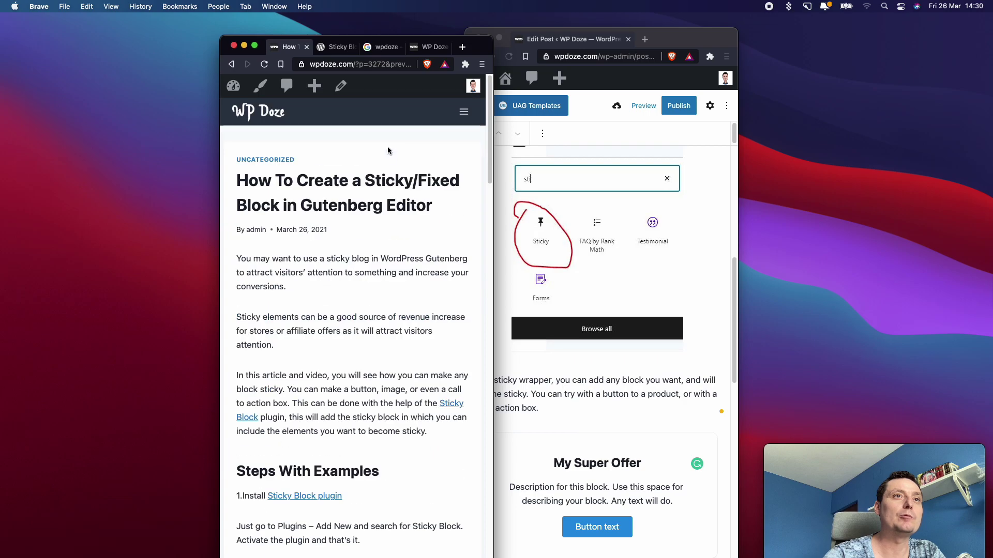
pyautogui.scroll(-12, 330, 129)
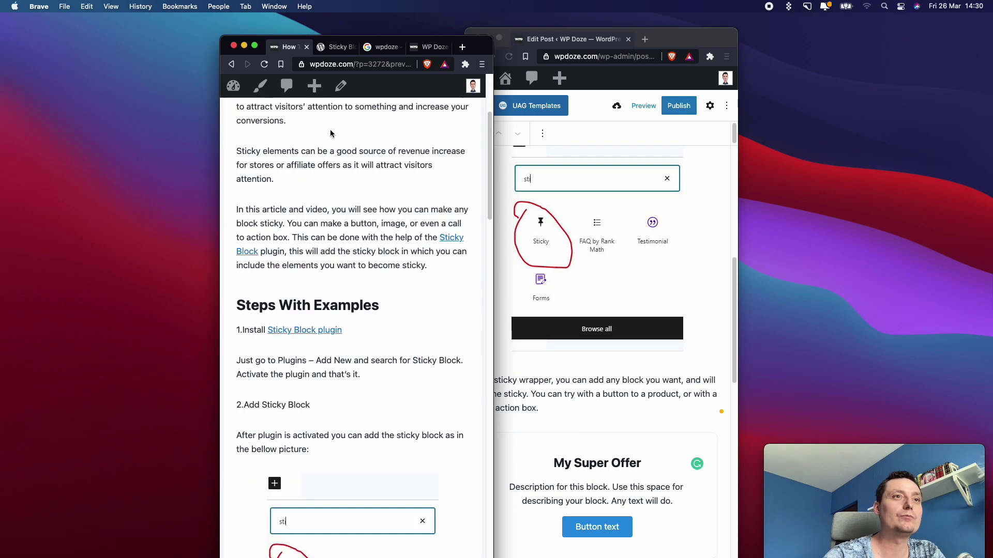
pyautogui.scroll(-6, 330, 133)
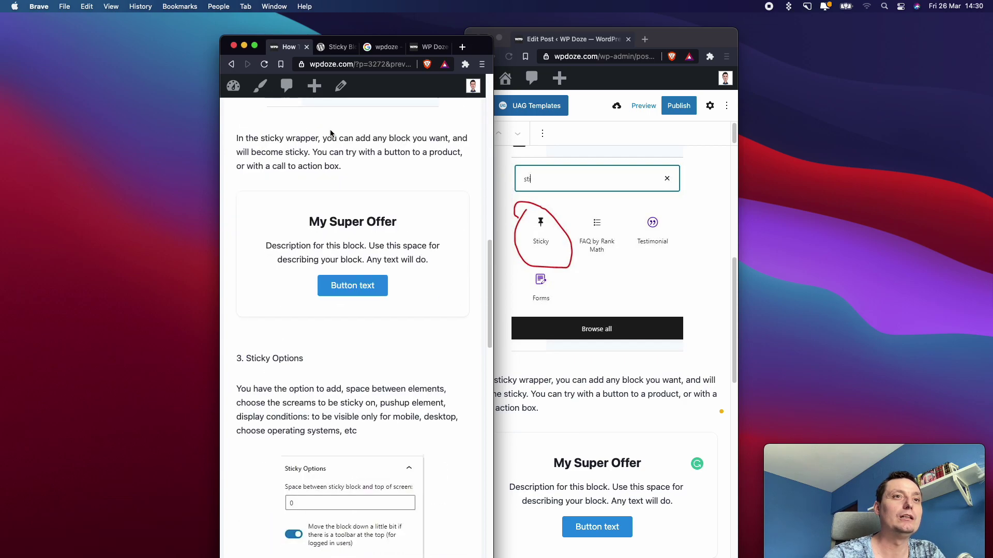
pyautogui.scroll(-5, 330, 134)
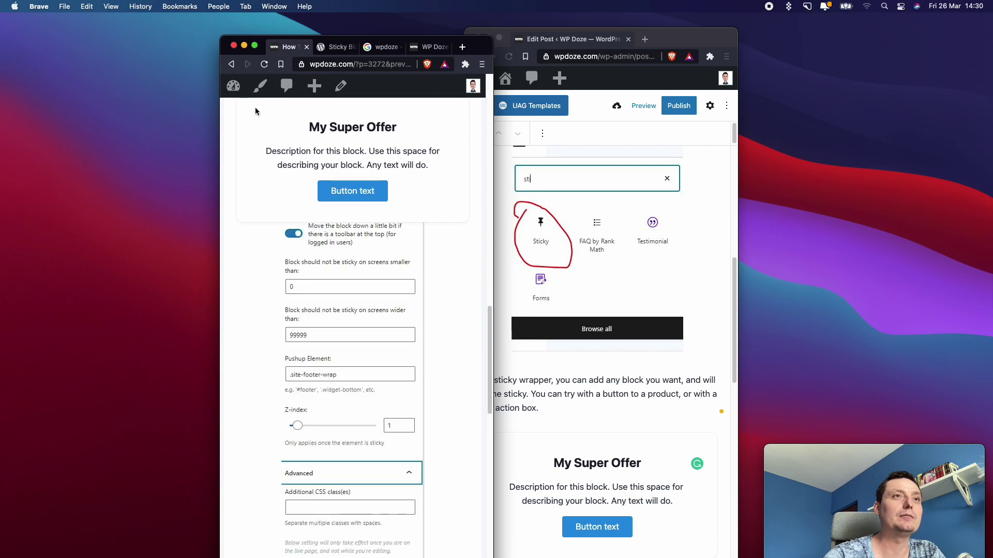
pyautogui.scroll(-1, 332, 127)
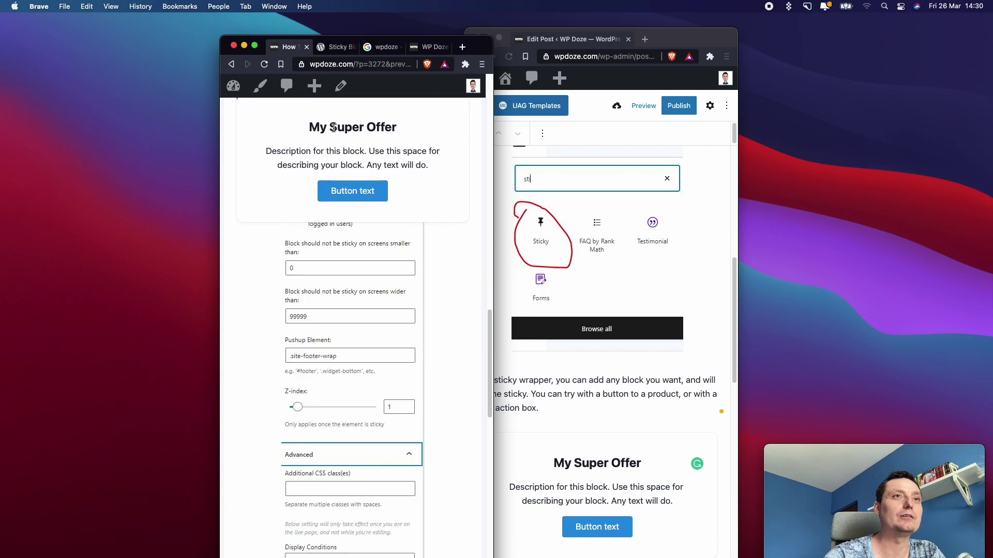
pyautogui.scroll(-1, 358, 130)
pyautogui.scroll(-10, 371, 127)
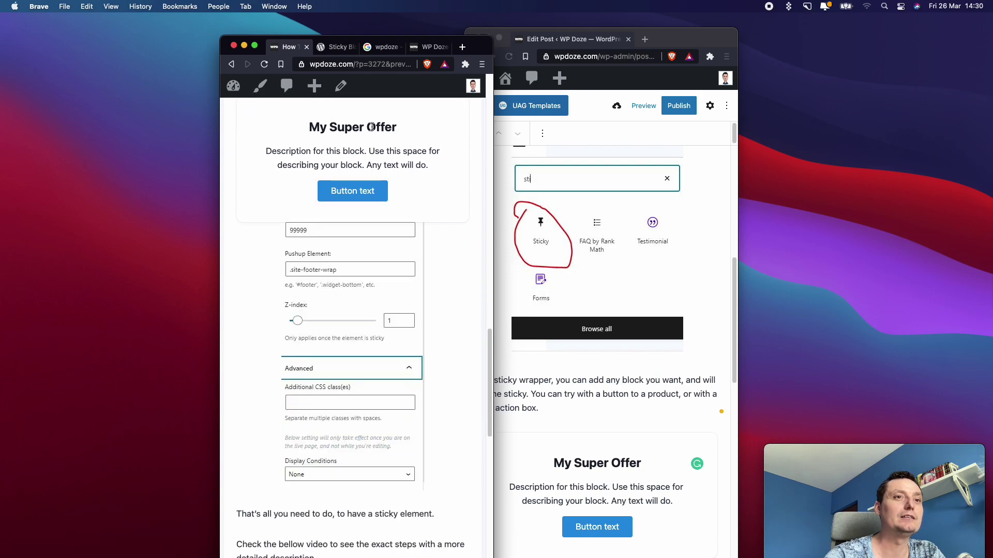
pyautogui.scroll(6, 371, 127)
pyautogui.scroll(6, 372, 128)
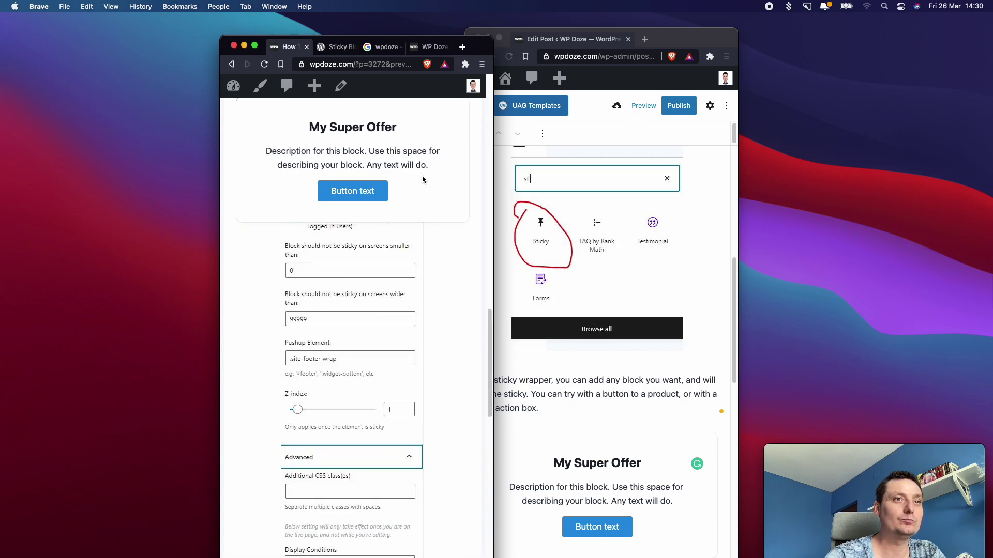
pyautogui.scroll(5, 422, 175)
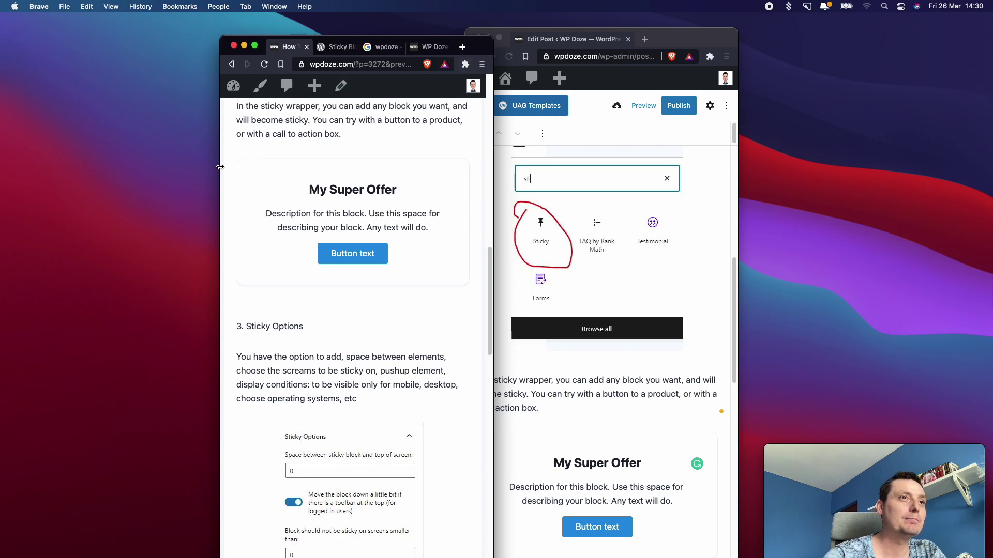
# Widen the preview window on both sides back to a desktop-size layout.
pyautogui.moveTo(220, 167); pyautogui.dragTo(48, 166)
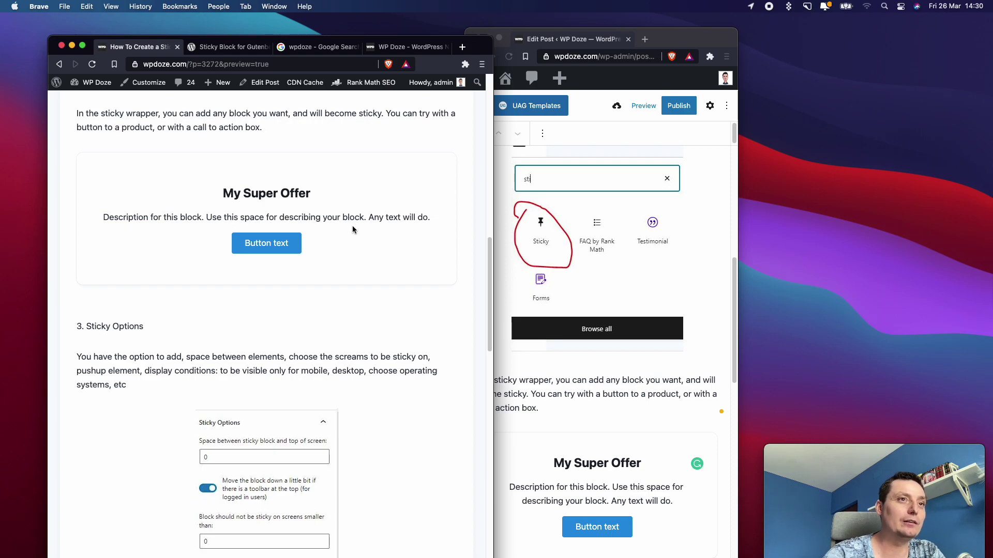
pyautogui.scroll(3, 353, 225)
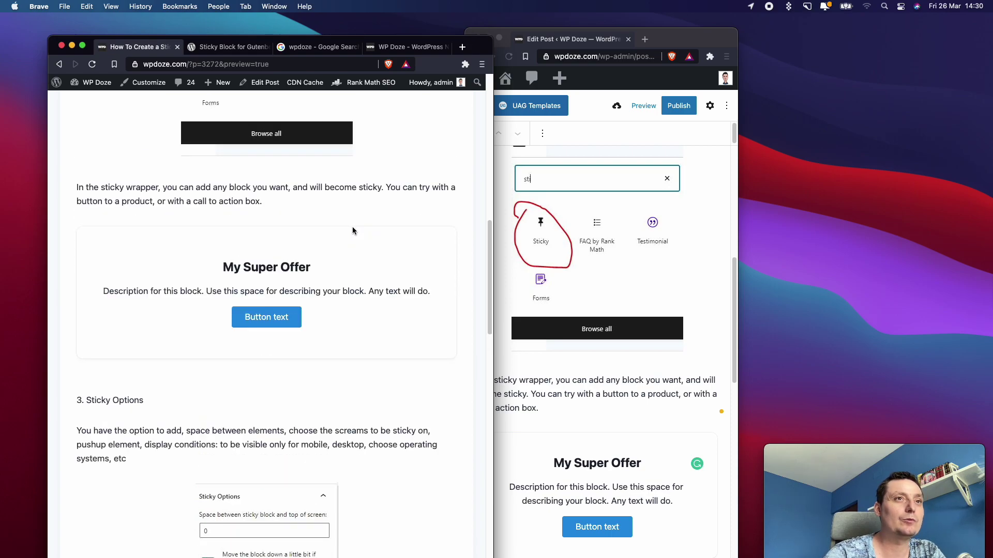
pyautogui.moveTo(492, 68); pyautogui.dragTo(846, 70)
pyautogui.scroll(5, 494, 300)
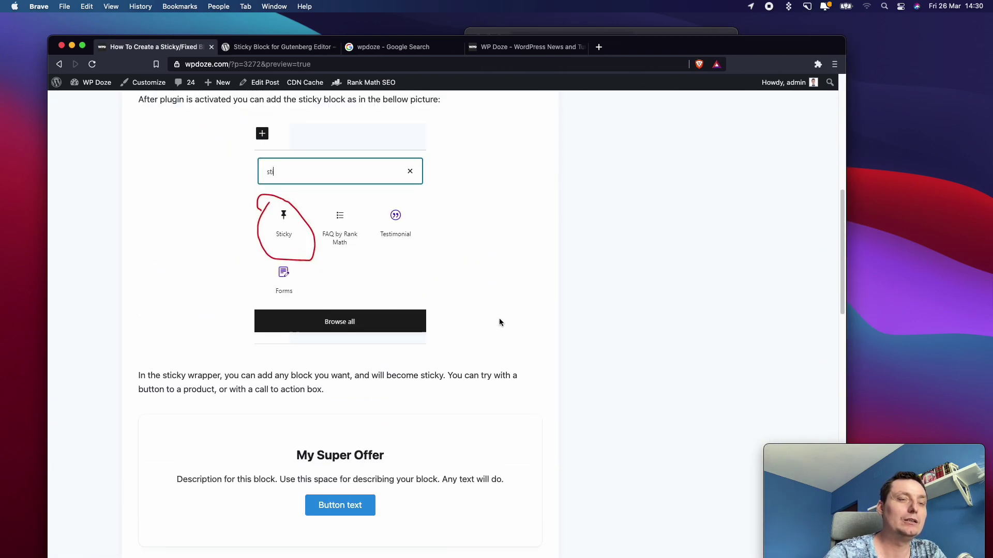
# Examine the "My Super Offer" box's sticky behaviour at desktop width, from the Add Sticky Block section down to the end of the post.
pyautogui.scroll(-6, 498, 313)
pyautogui.scroll(-2, 498, 313)
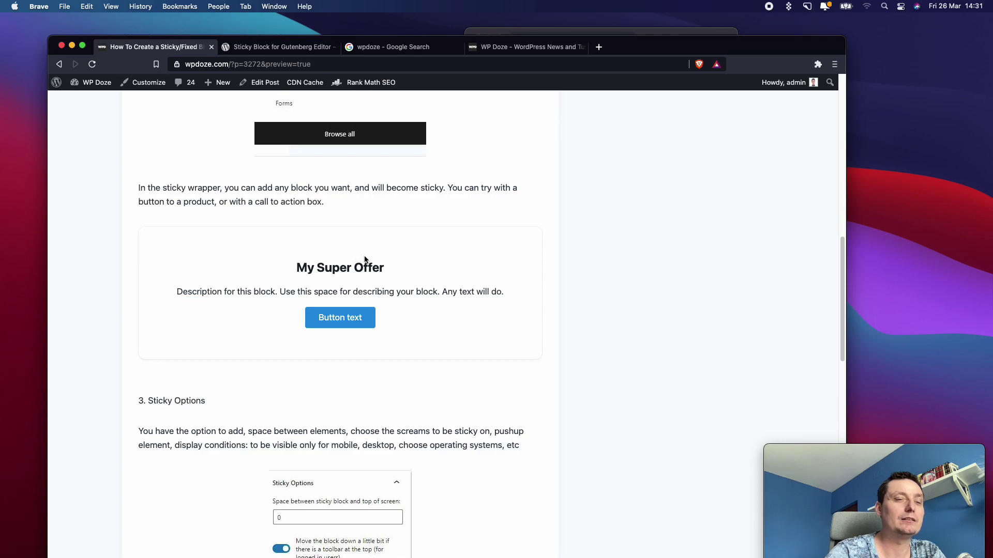
pyautogui.scroll(-5, 364, 259)
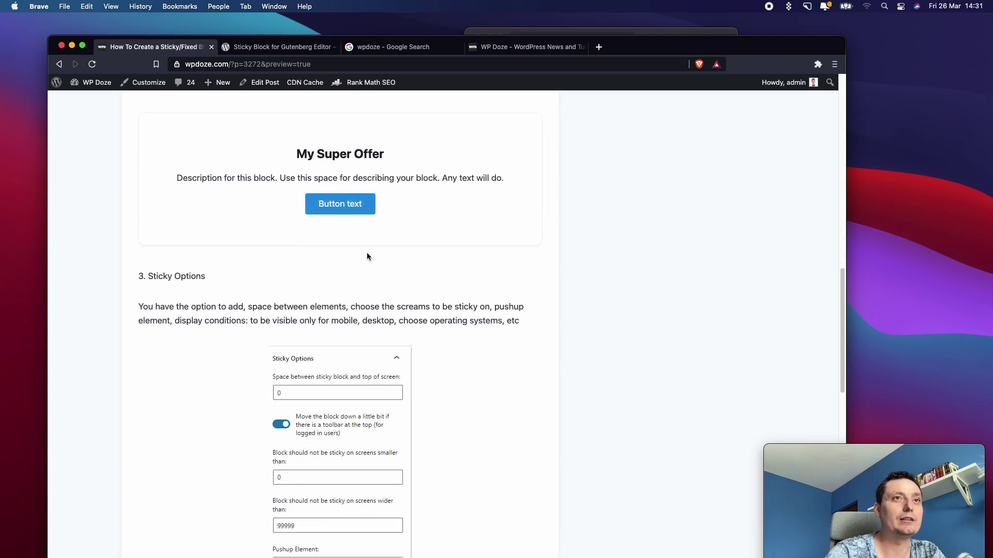
pyautogui.scroll(-8, 368, 257)
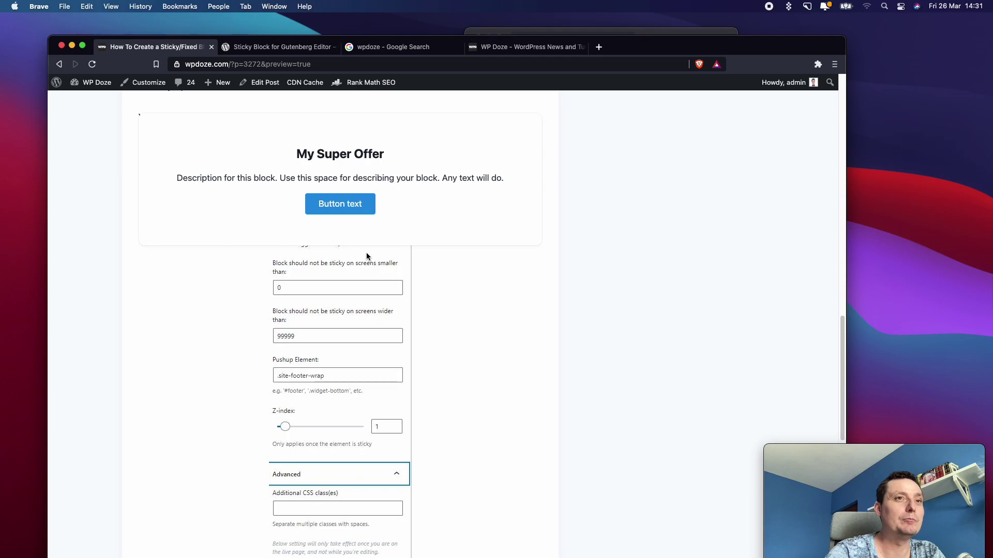
pyautogui.scroll(-7, 366, 257)
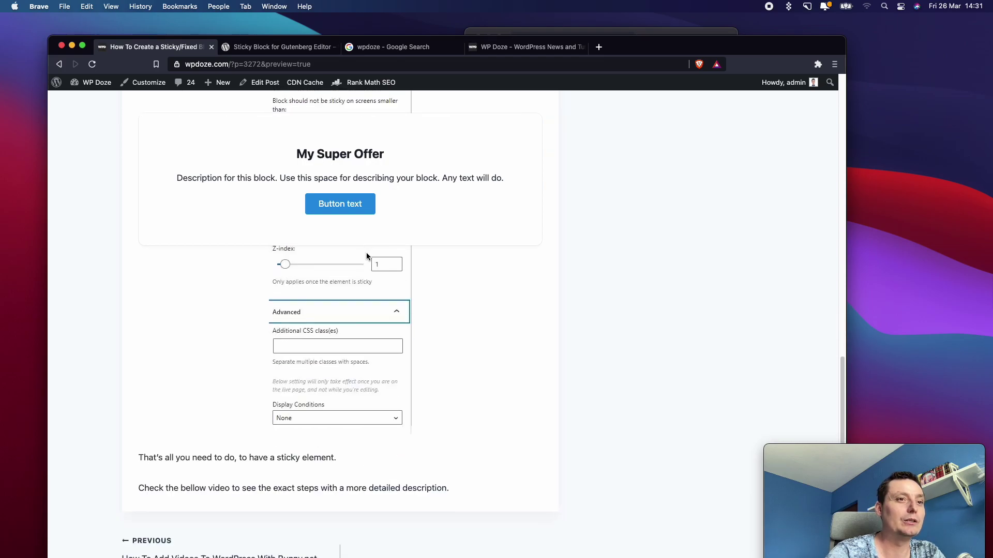
pyautogui.scroll(15, 427, 291)
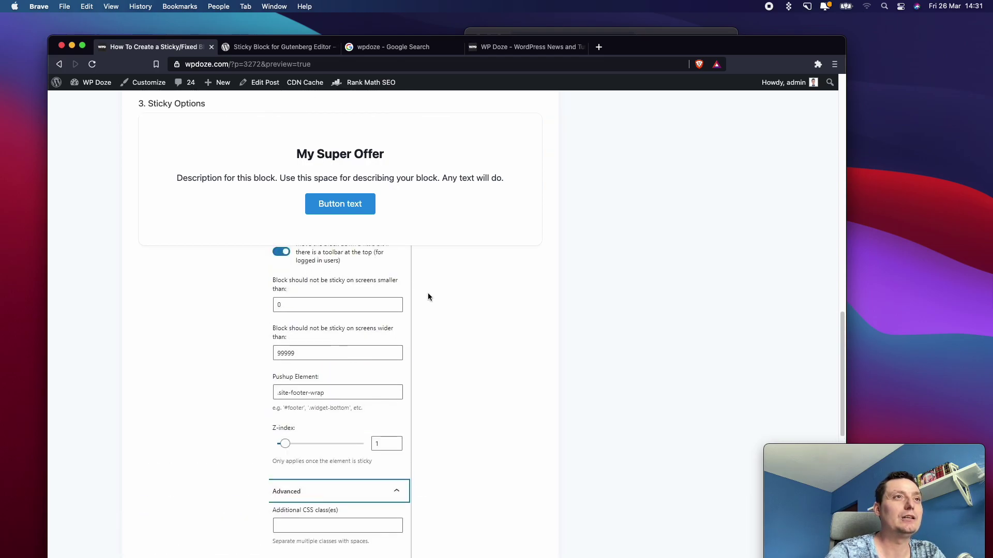
pyautogui.scroll(8, 426, 294)
pyautogui.scroll(-8, 426, 294)
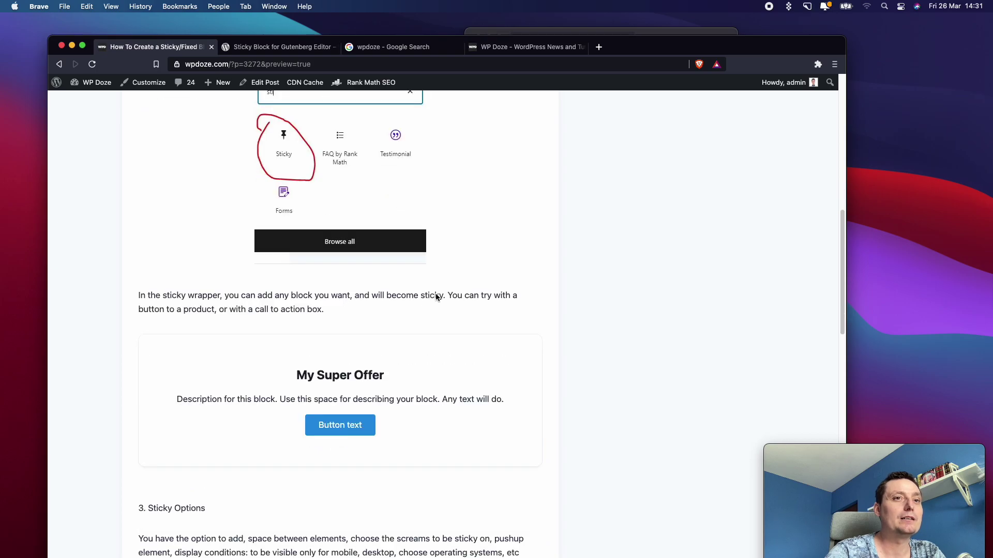
pyautogui.scroll(-8, 435, 293)
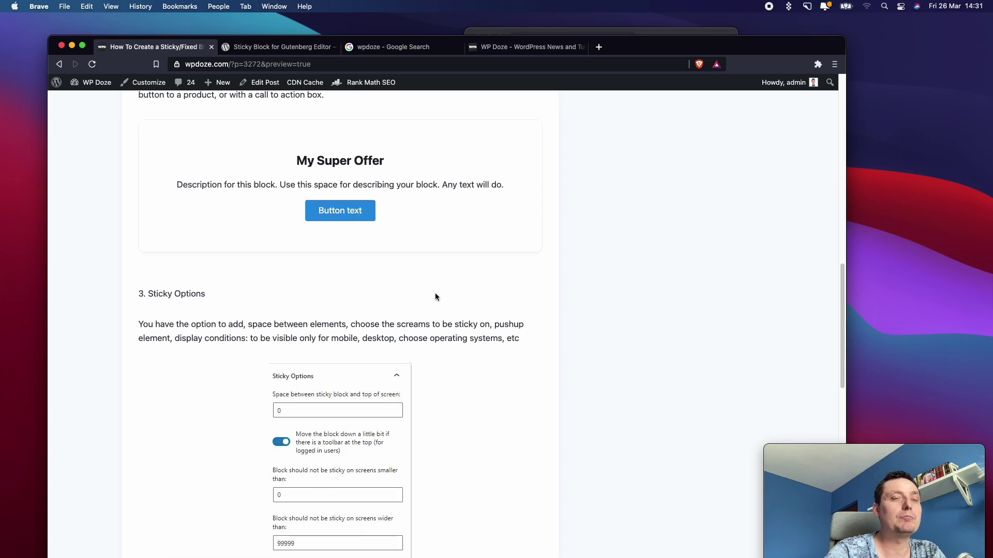
pyautogui.scroll(-1, 435, 297)
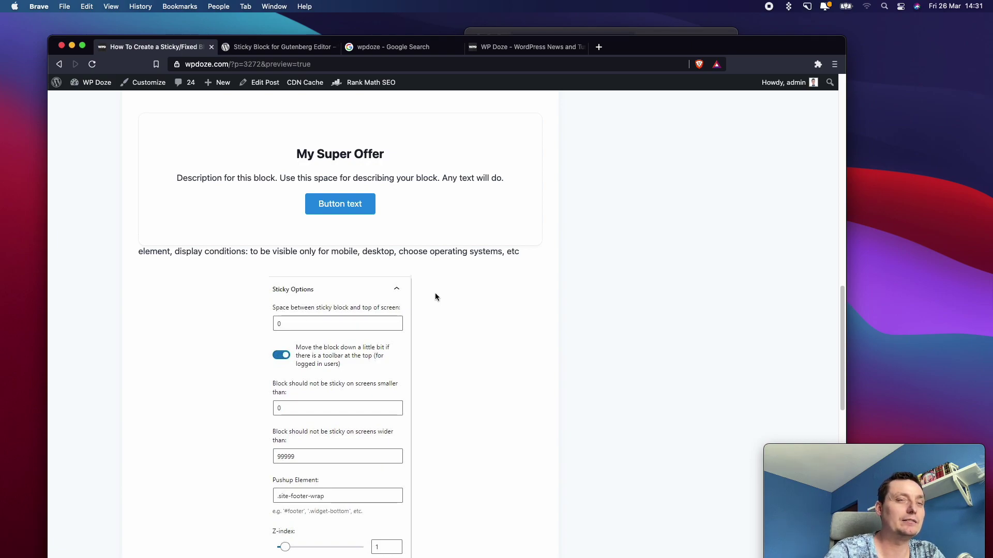
pyautogui.scroll(5, 436, 297)
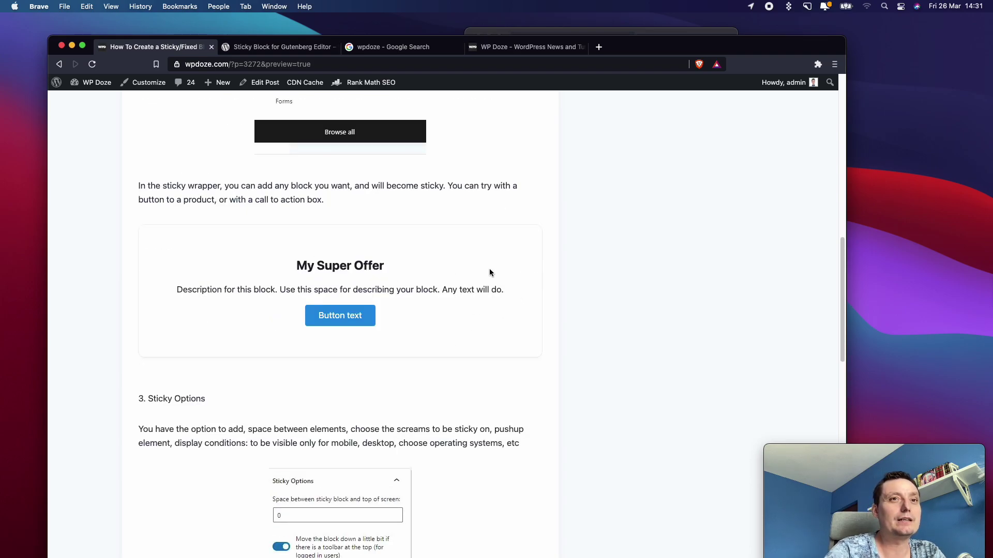
pyautogui.scroll(1, 469, 294)
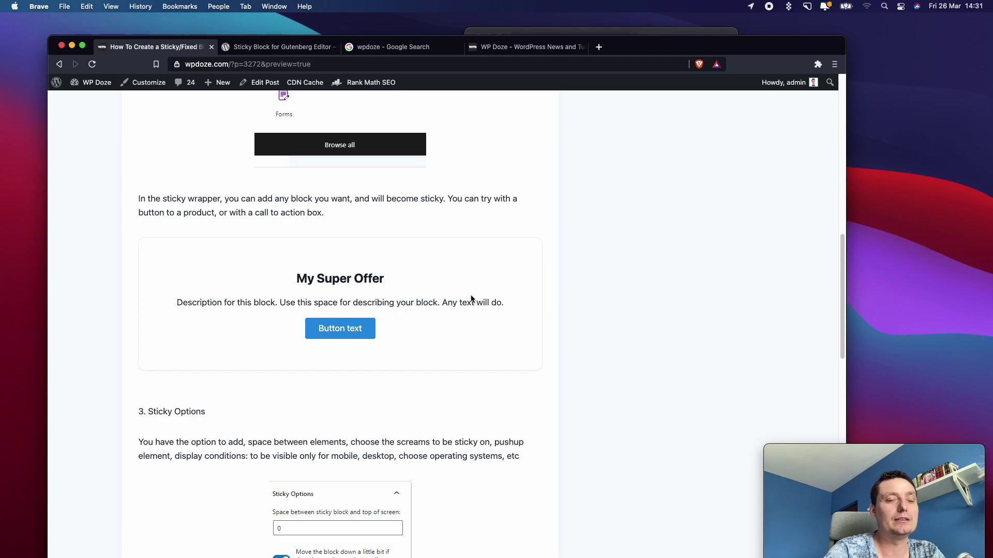
pyautogui.scroll(5, 471, 299)
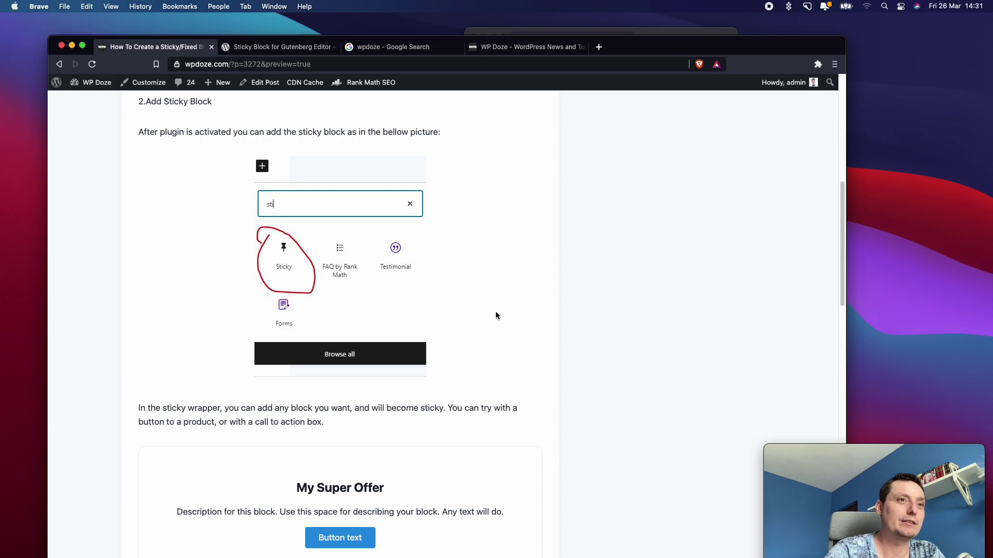
pyautogui.scroll(1, 495, 315)
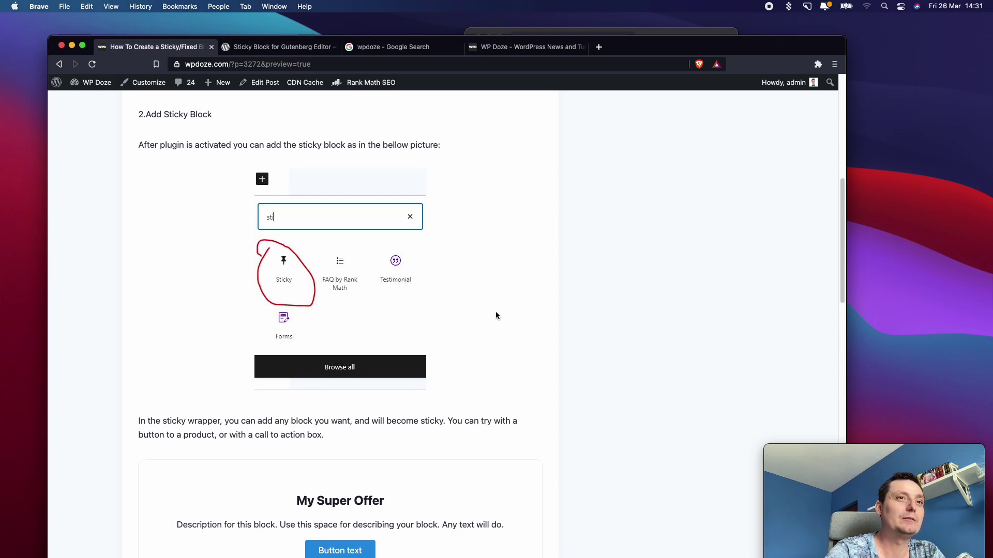